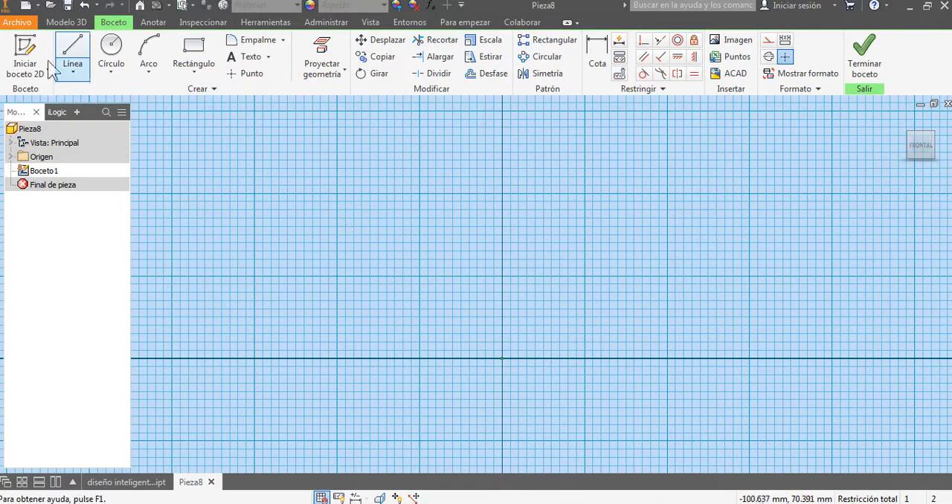
Step: Sketch a closed inverted-T profile about 70 mm wide and 57 mm tall, with a base about 11 mm thick and a stem about 19 mm wide
click(72, 47)
mouse_move(531, 329)
middle_down()
mouse_move(489, 355)
mouse_move(515, 373)
middle_up()
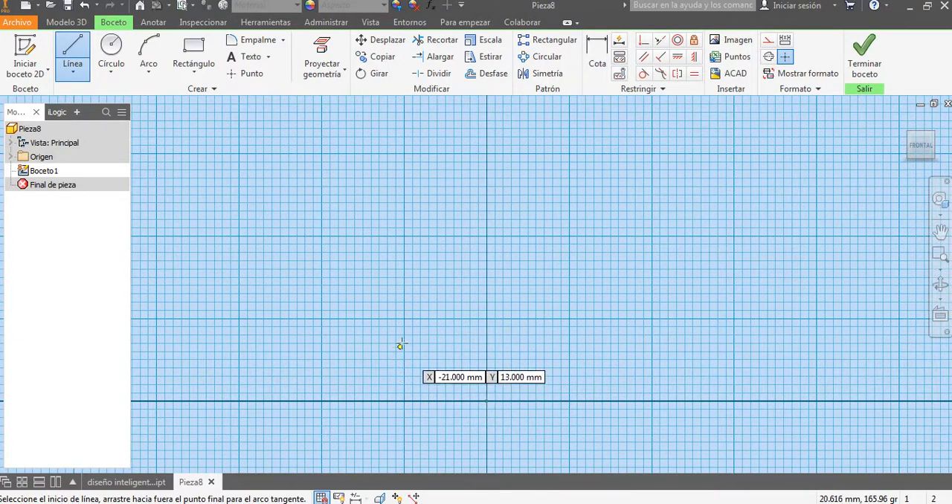
click(405, 381)
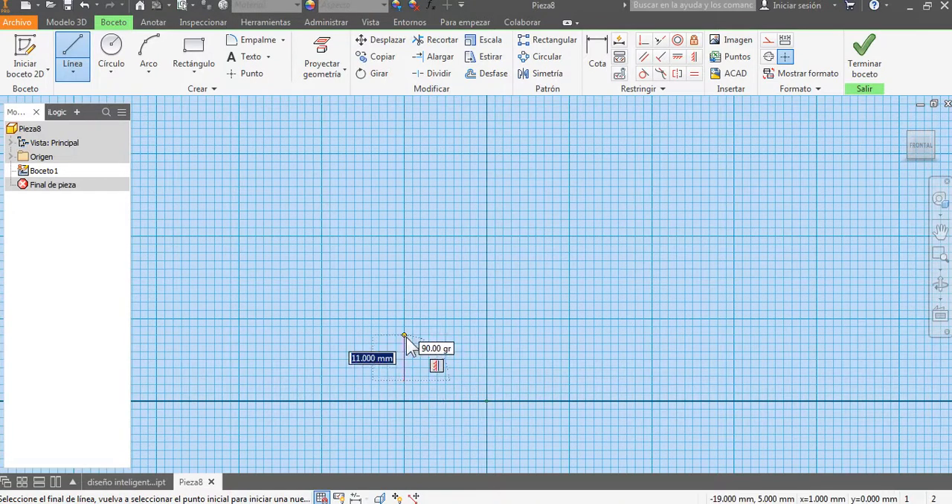
click(405, 335)
click(541, 336)
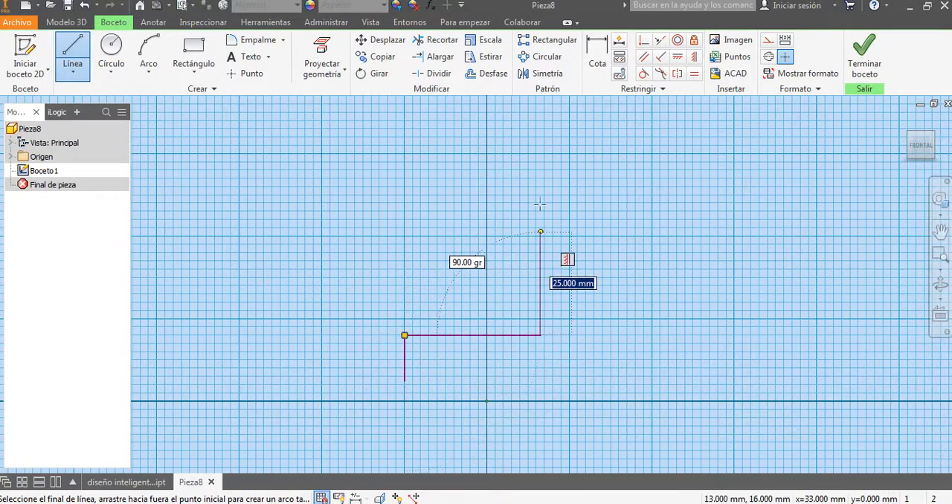
click(541, 145)
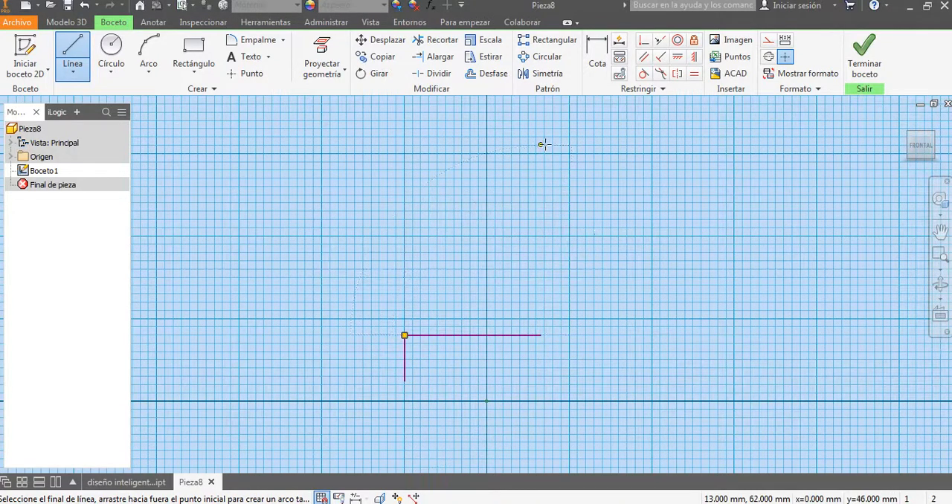
click(618, 145)
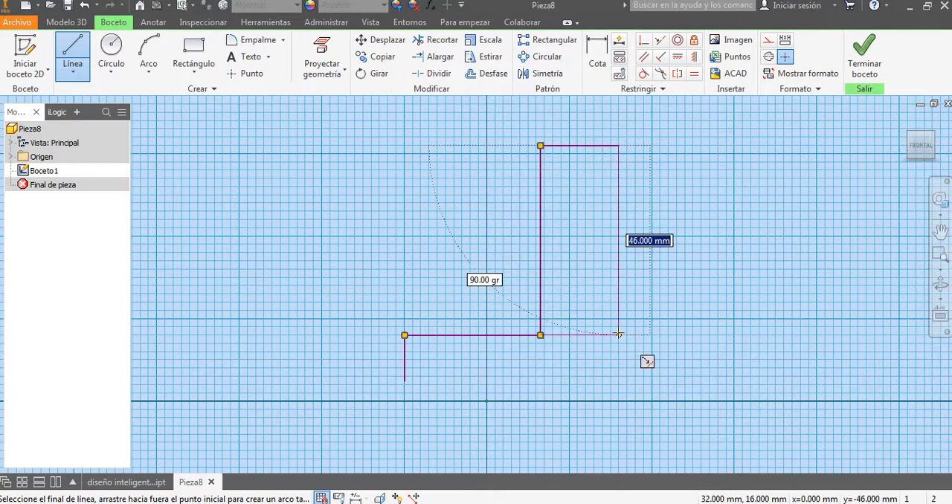
click(619, 336)
click(693, 336)
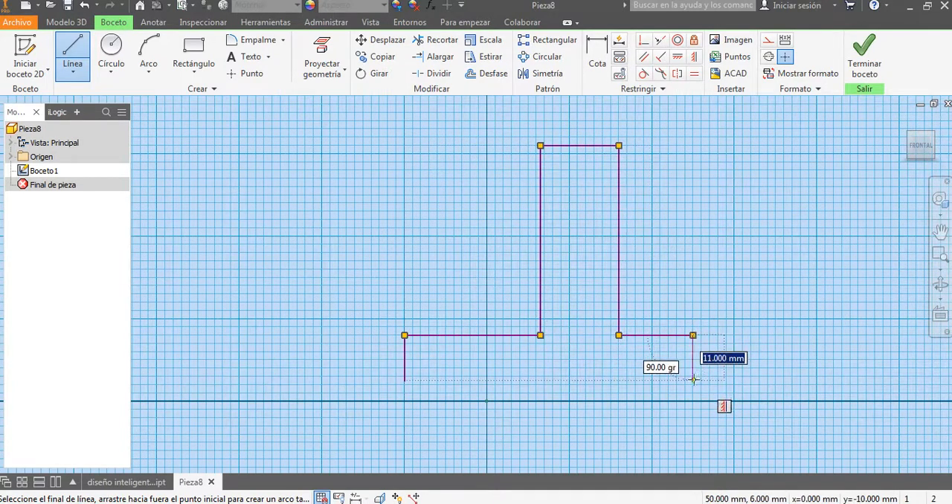
click(693, 381)
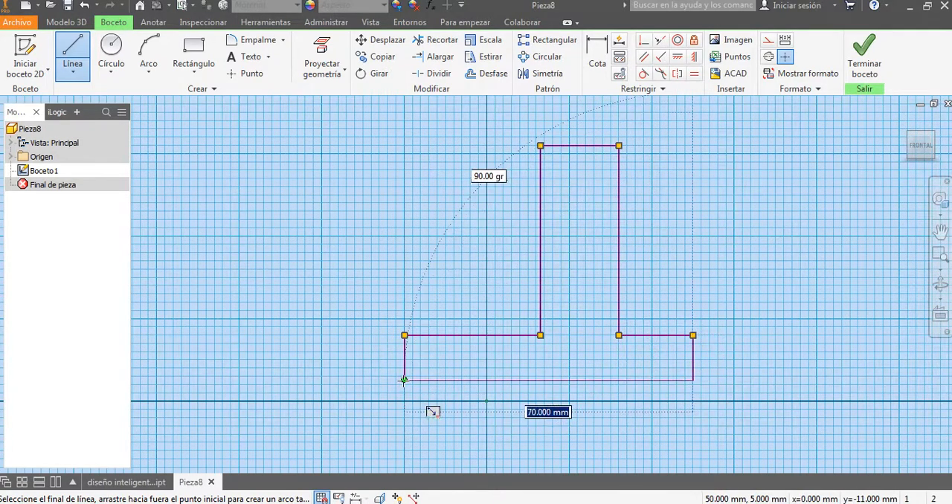
click(405, 380)
key(Escape)
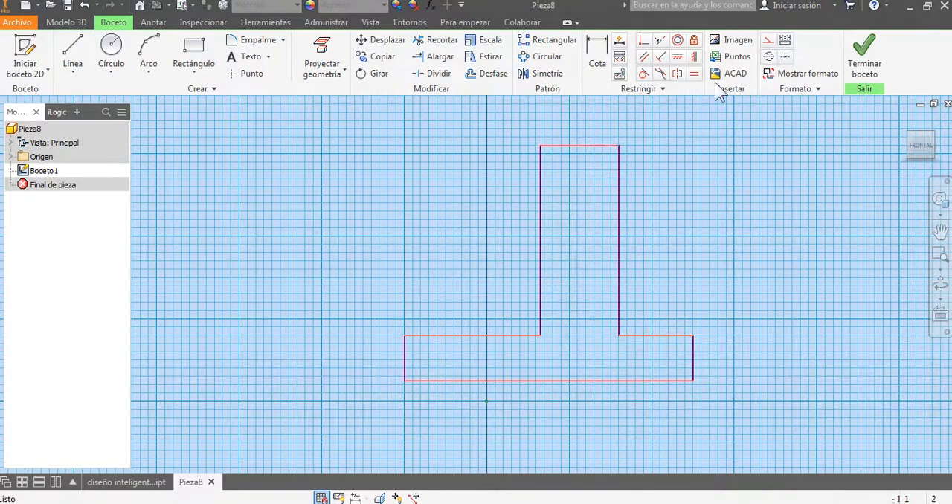
Step: Apply horizontal constraints to the profile's four horizontal lines and vertical constraints to its four upright lines
click(678, 58)
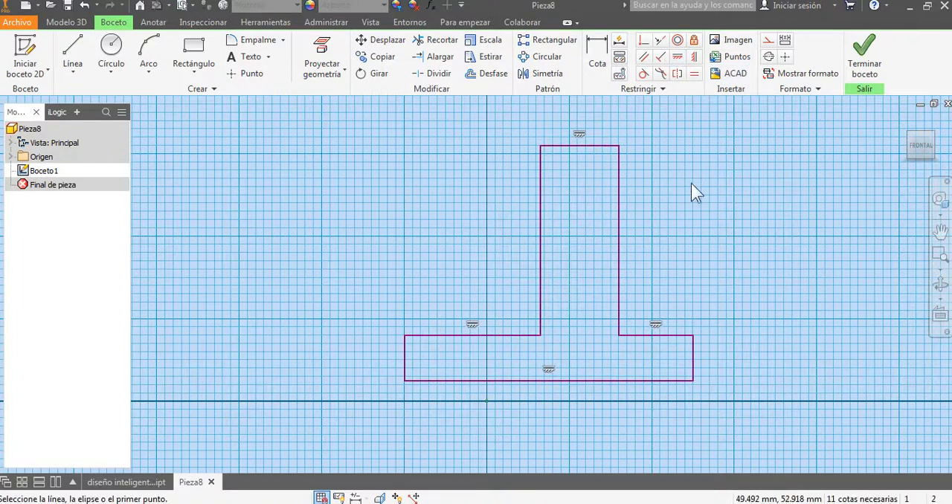
key(Escape)
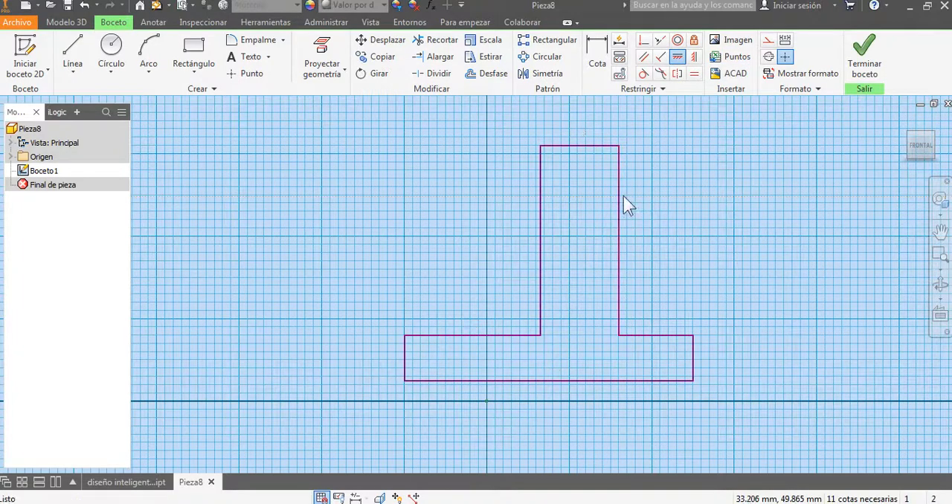
ctrl+click(542, 204)
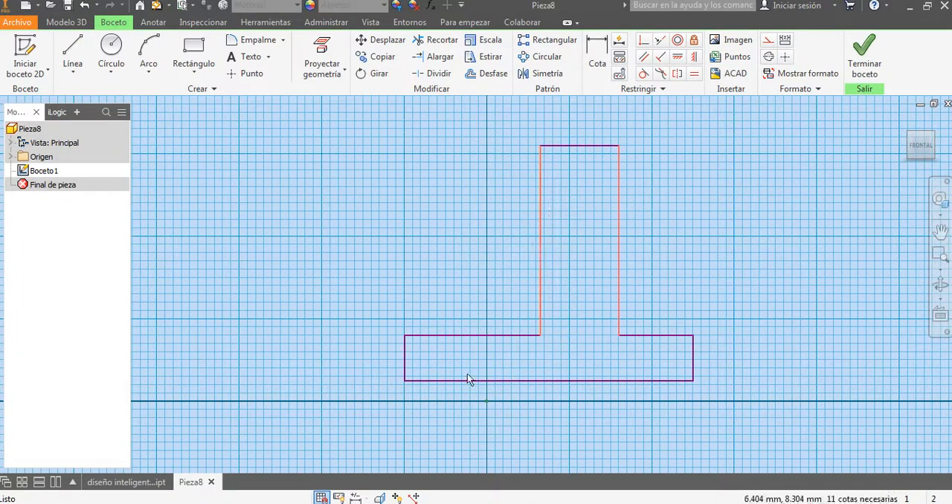
ctrl+click(694, 363)
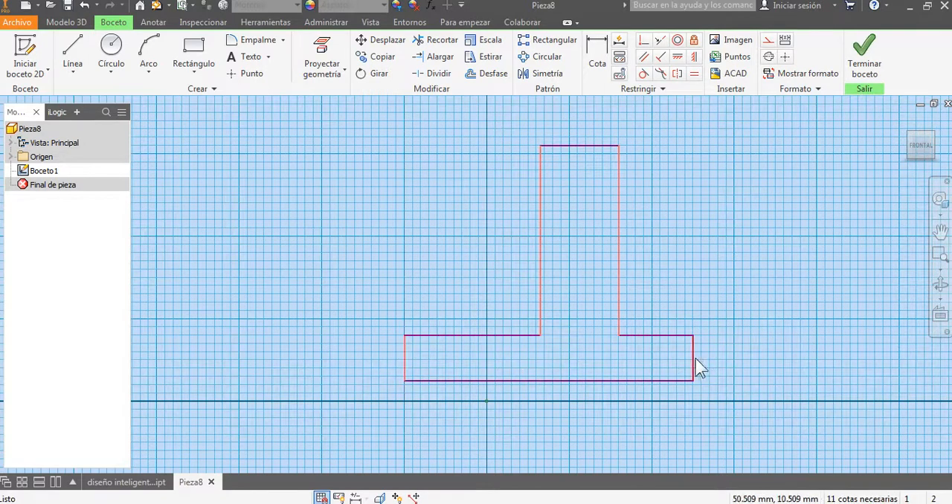
click(693, 58)
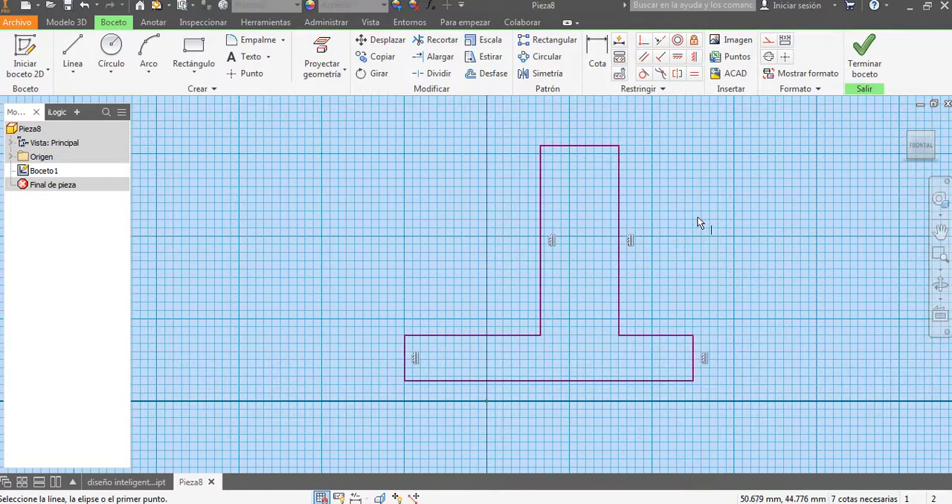
key(Escape)
Step: Make the base's two upper edges beside the stem equal in length, and try to equalise its two short side edges
click(694, 73)
click(665, 336)
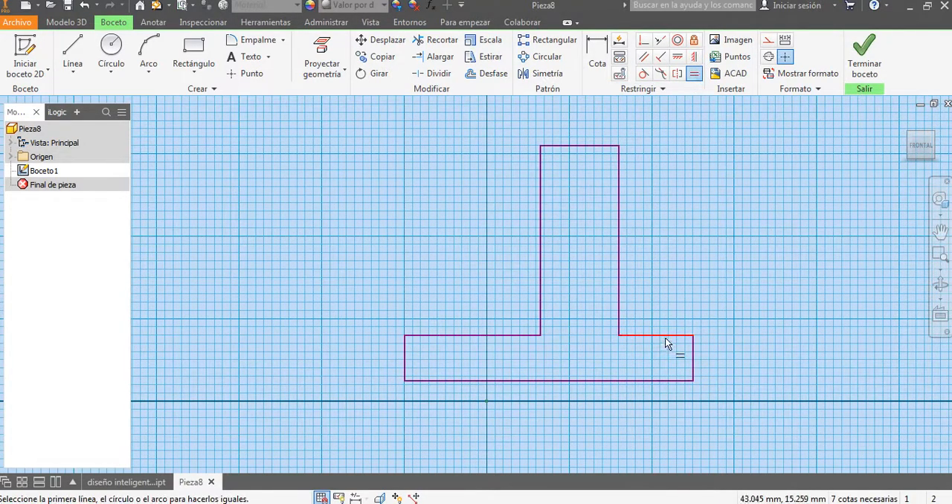
click(521, 336)
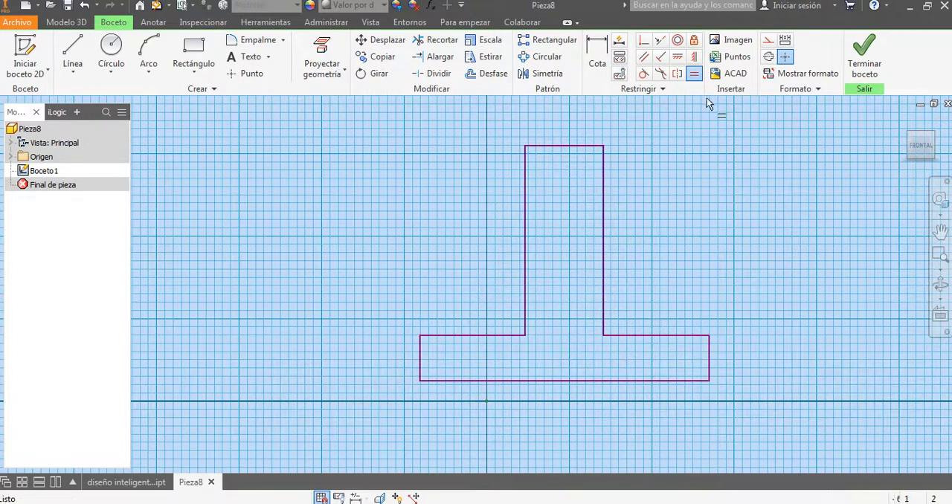
click(710, 367)
click(422, 352)
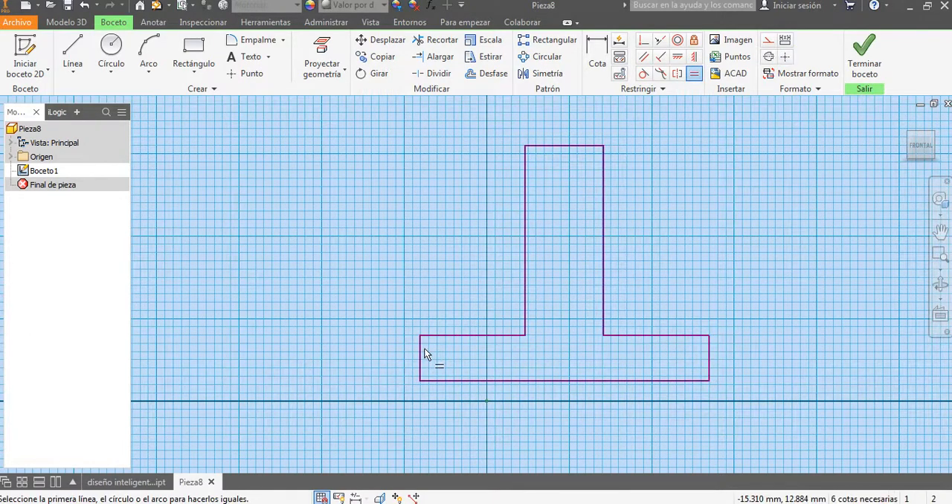
click(421, 355)
key(Escape)
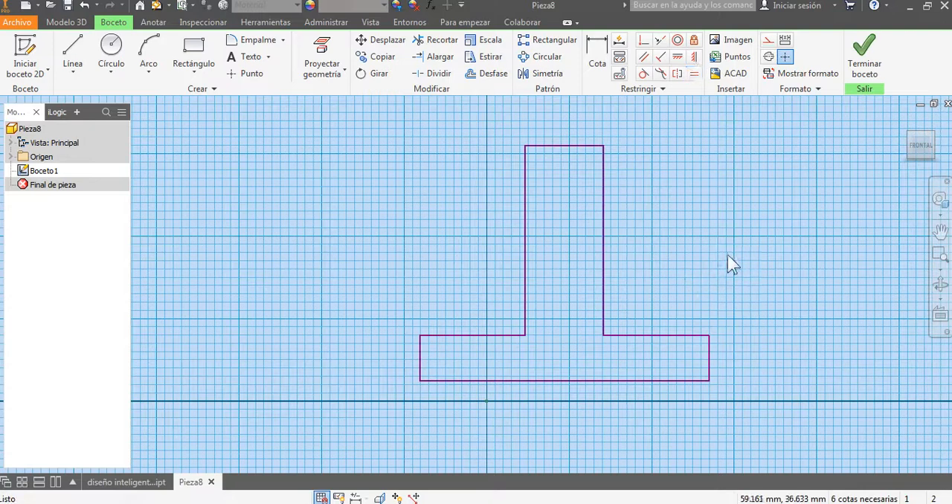
Step: Make the midpoint of the profile's bottom line coincident with the sketch origin
click(641, 42)
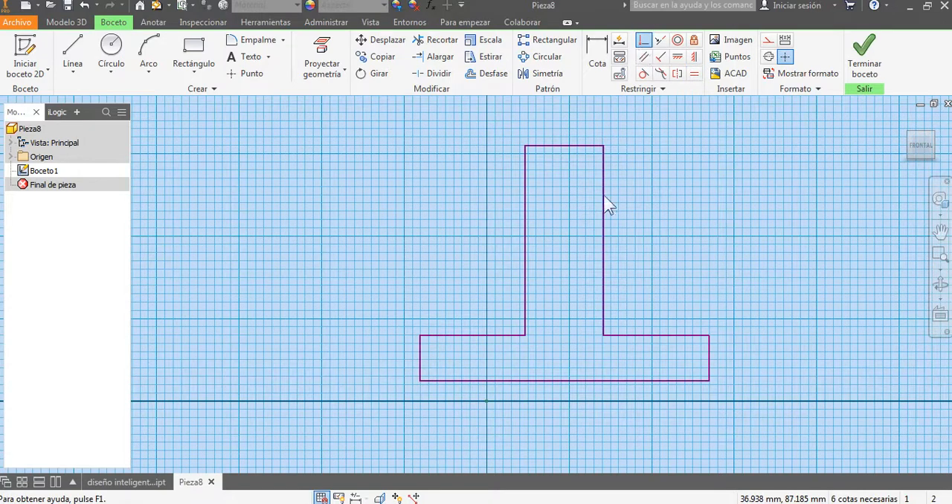
click(565, 382)
click(488, 402)
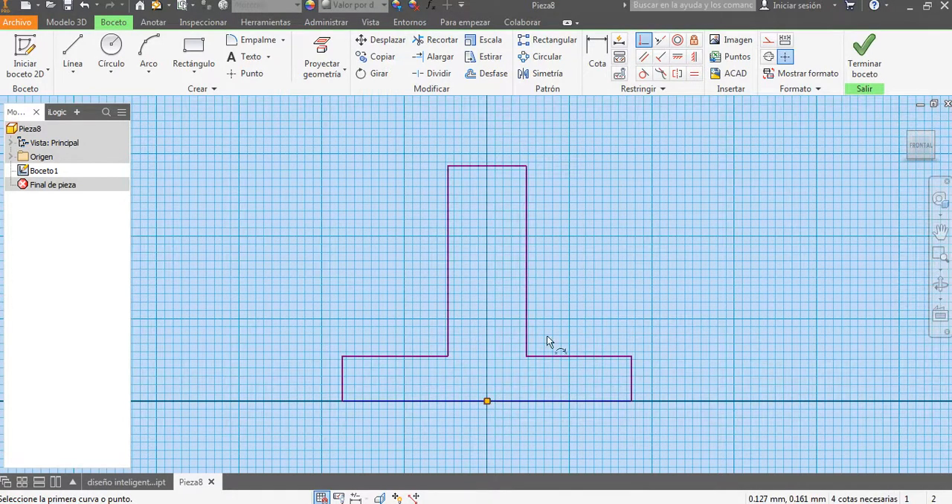
key(Escape)
Step: Dimension the base thickness at 11 mm and the stem width at 19 mm
click(598, 67)
middle_drag(579, 223, 595, 221)
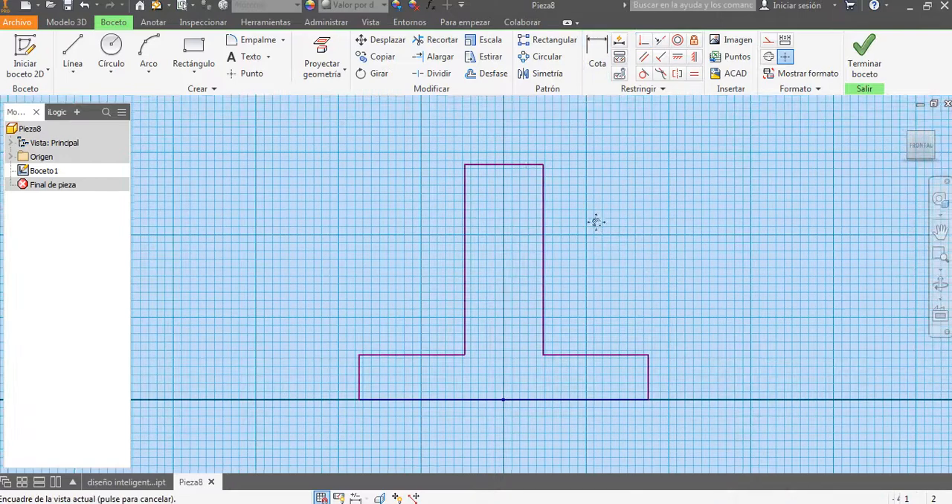
click(651, 374)
click(684, 380)
text(11)
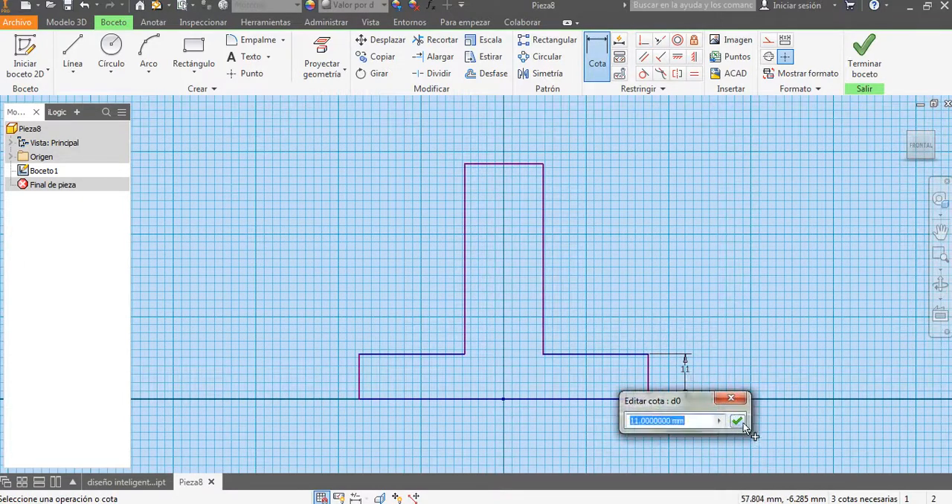
click(744, 421)
click(518, 164)
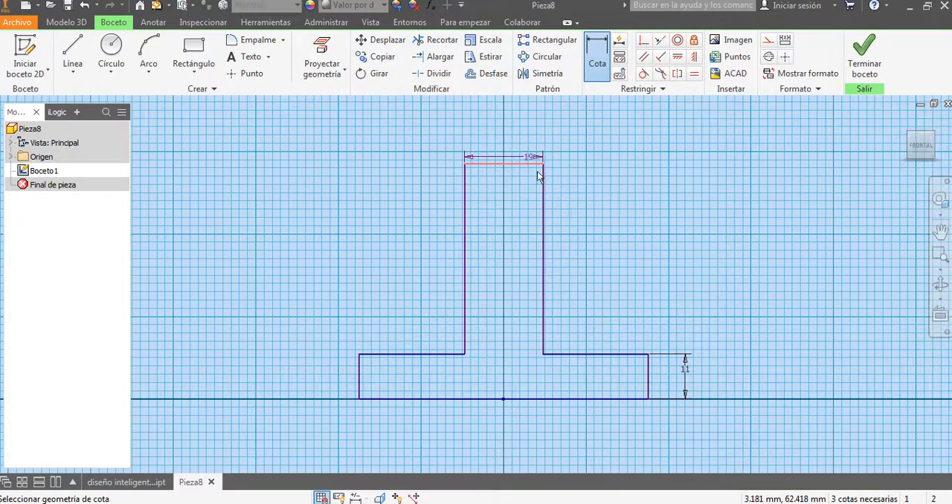
click(517, 131)
click(568, 181)
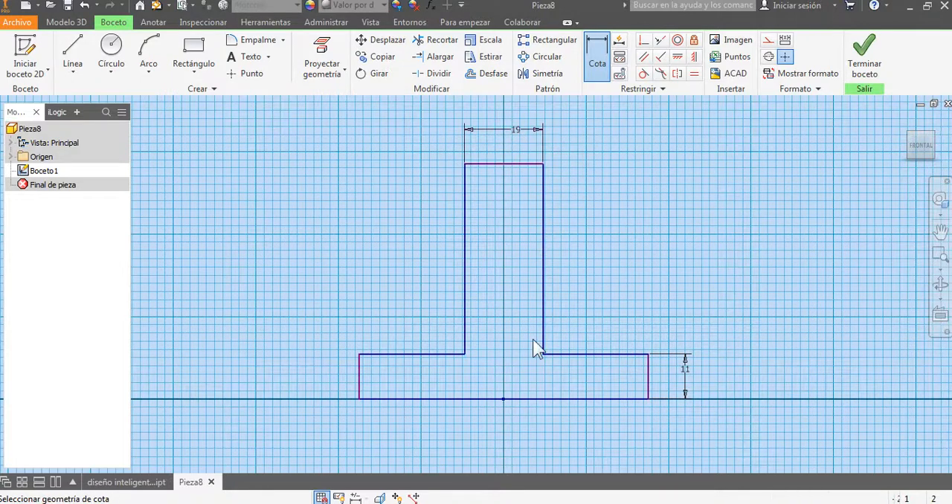
Step: Dimension the bottom line at 70 mm and the profile's overall height at 57 mm
click(590, 399)
click(578, 437)
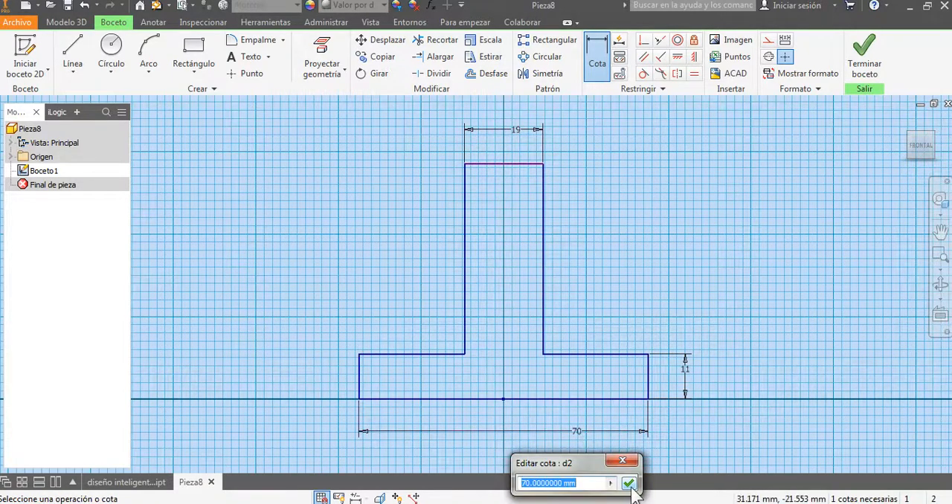
click(630, 480)
click(514, 400)
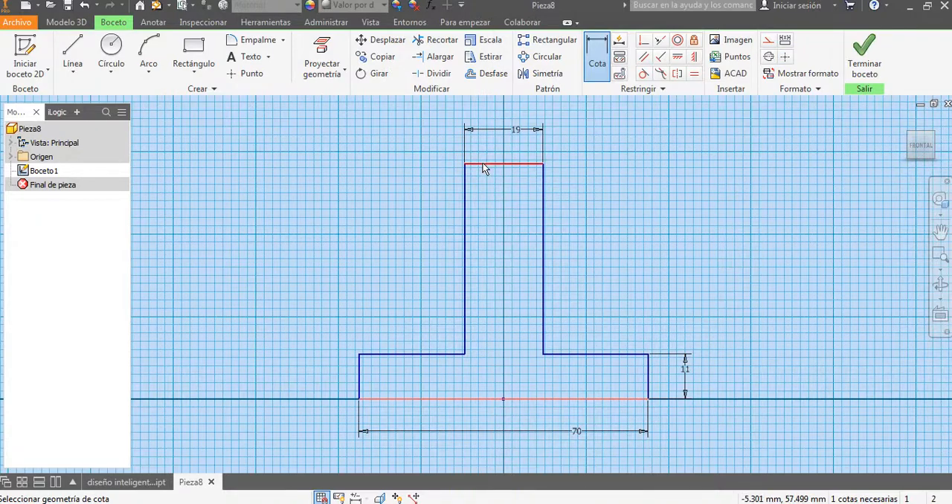
click(483, 163)
click(309, 211)
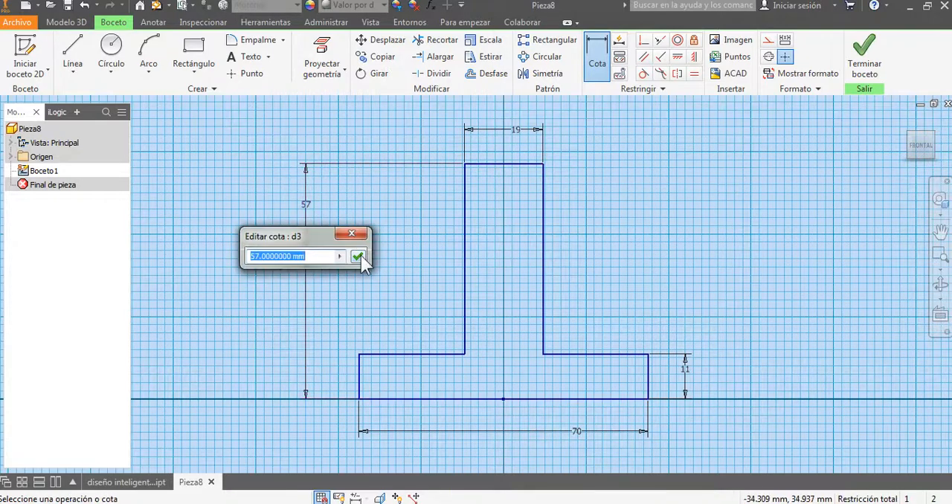
click(362, 253)
middle_drag(373, 250, 394, 249)
key(Escape)
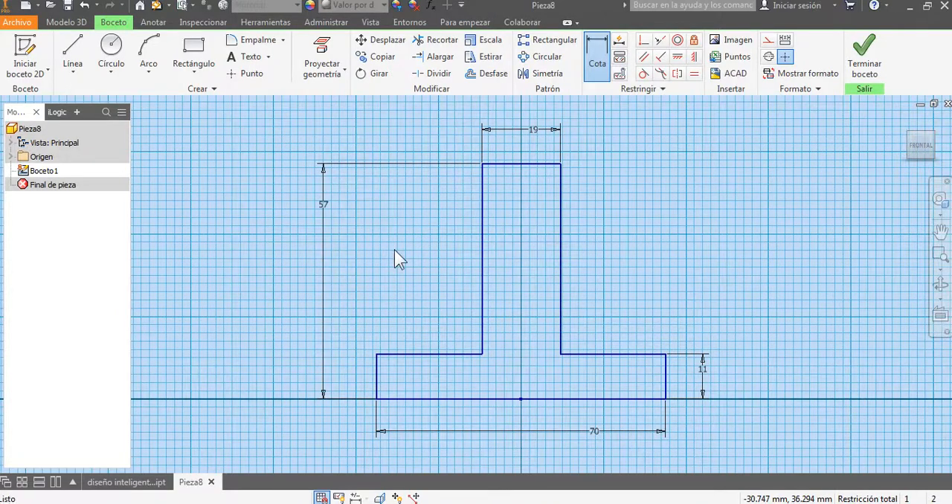
Step: Name the driving dimensions by entering base=70 for the bottom width and altura=57 for the overall height
middle_drag(407, 255, 395, 238)
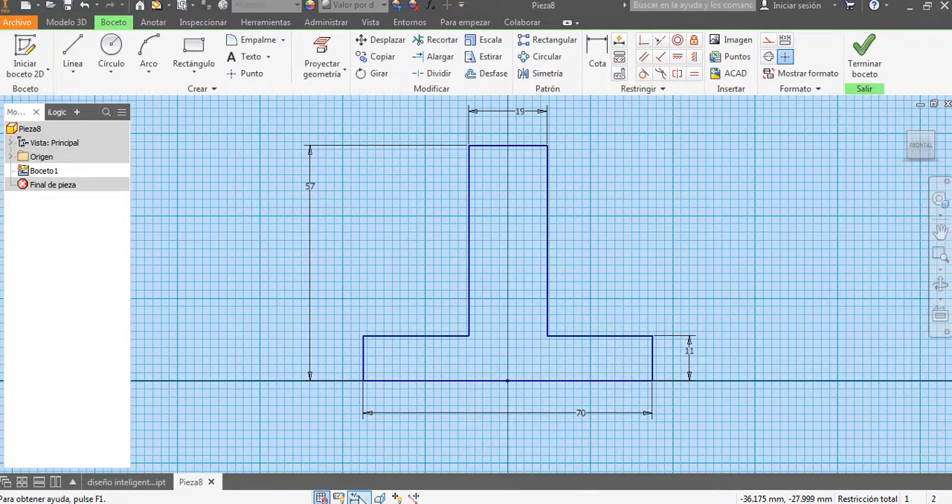
double_click(584, 414)
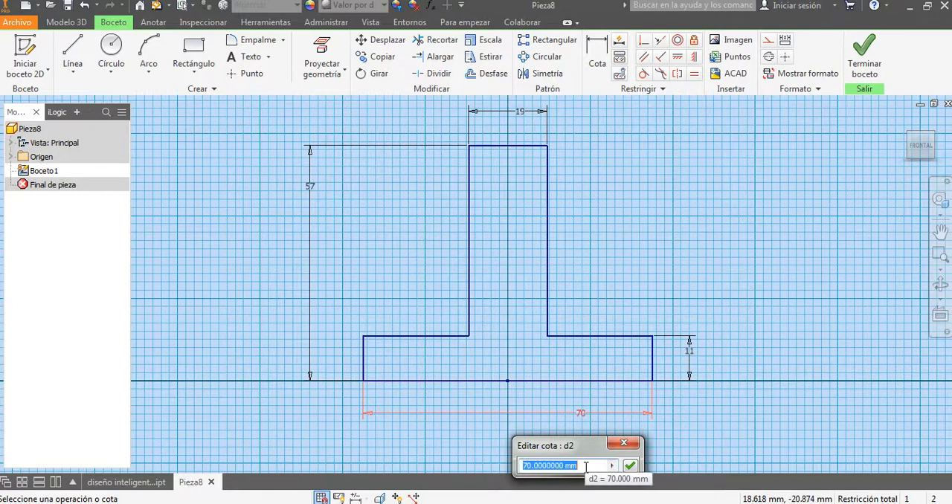
text(base=70)
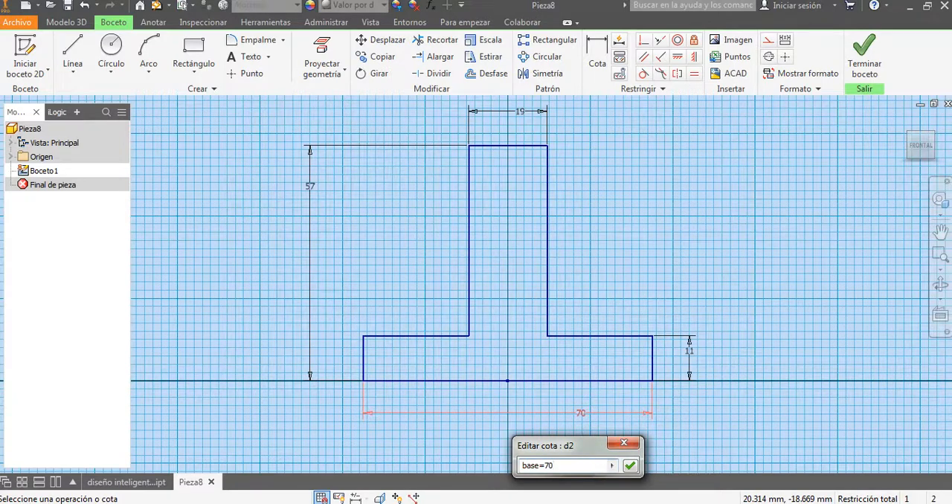
key(Return)
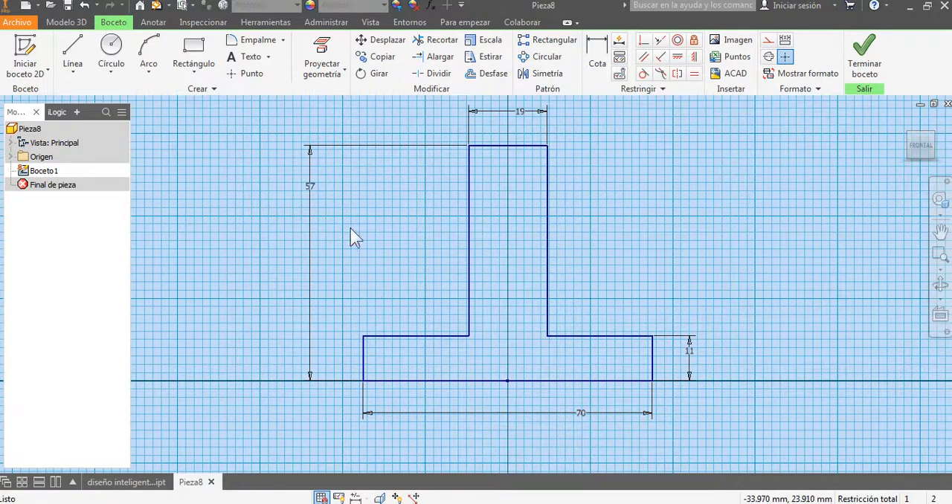
double_click(312, 200)
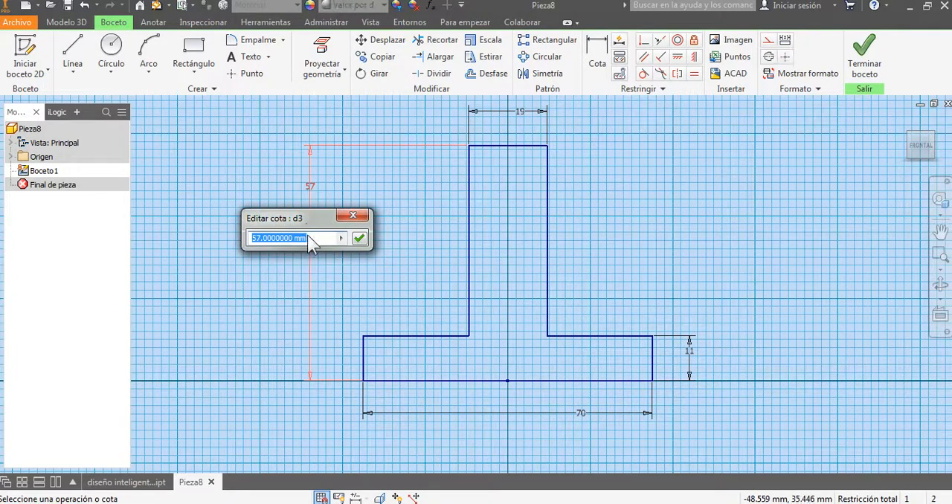
text(altura=57)
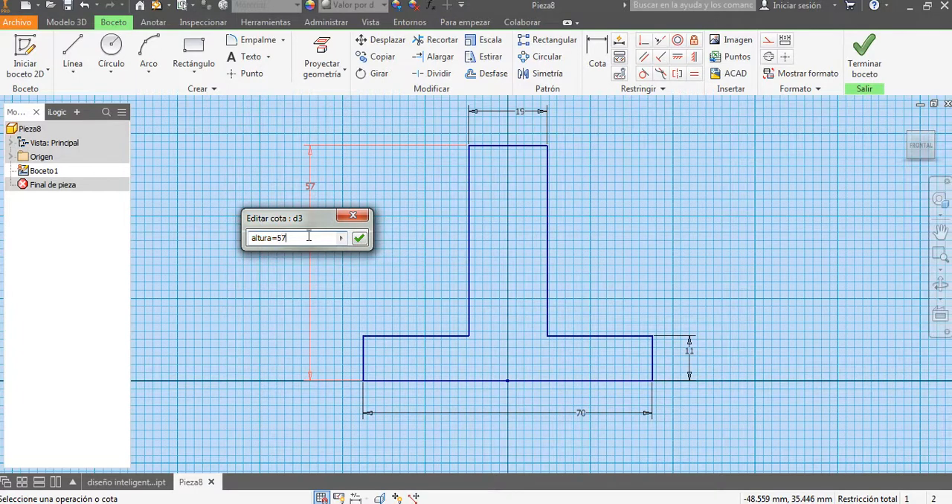
key(Return)
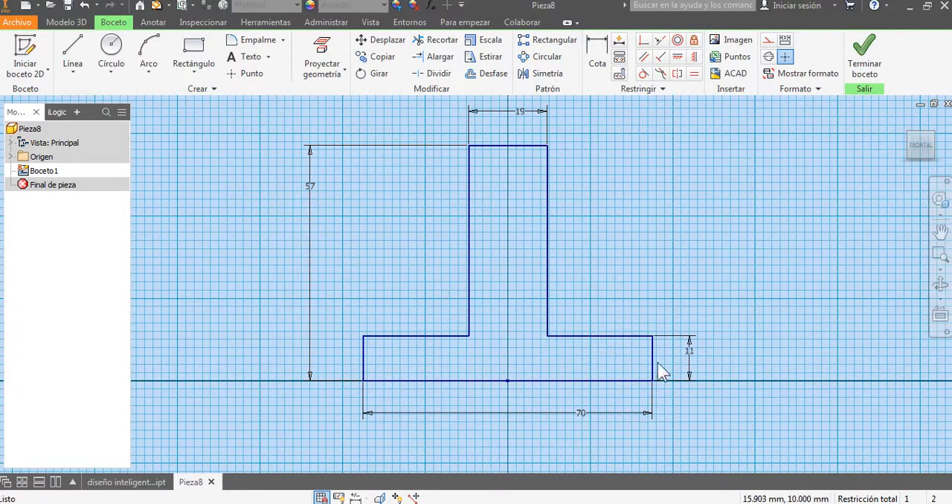
Step: Name the base thickness dimension pestaña and enter pestaña2=19 for the stem width
double_click(685, 358)
text(pestaa)
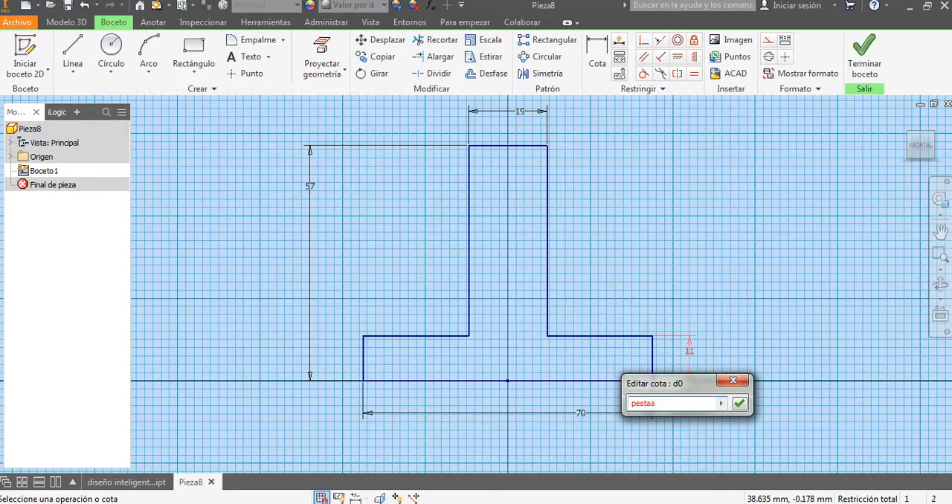
key(BackSpace)
text(ña=11)
key(Return)
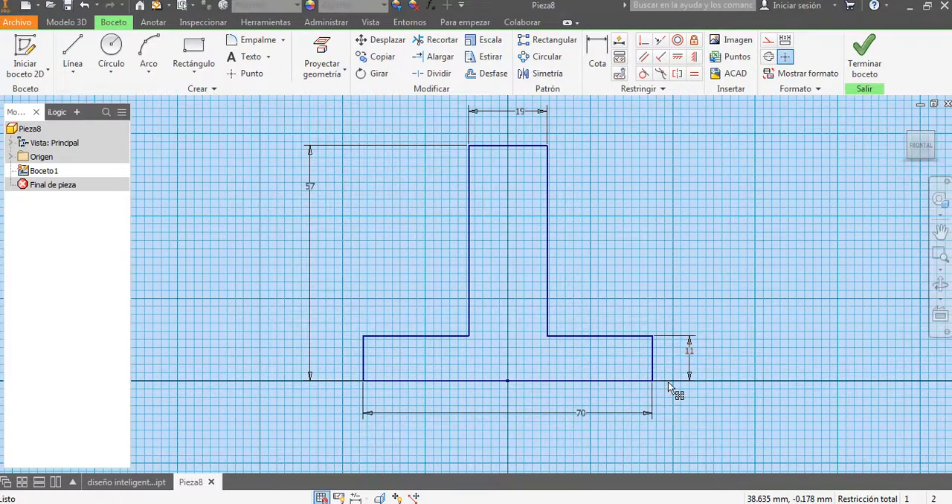
double_click(525, 114)
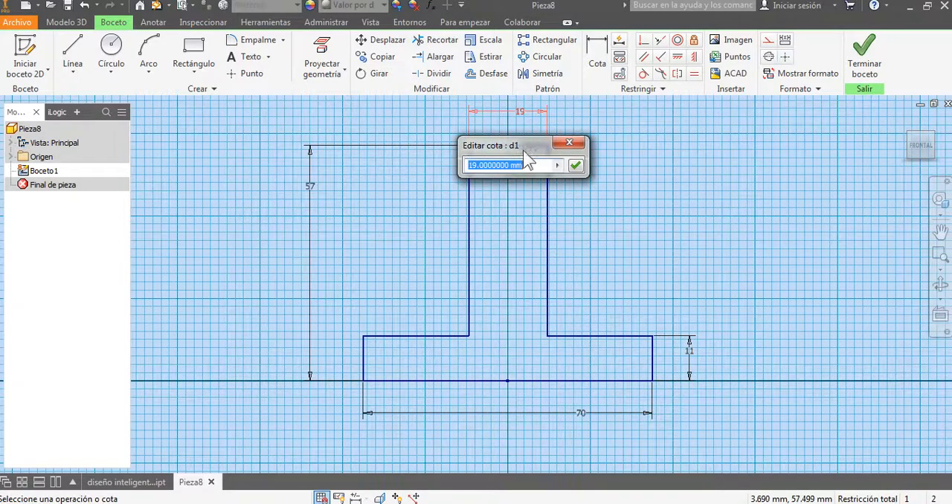
text(pestaña2)
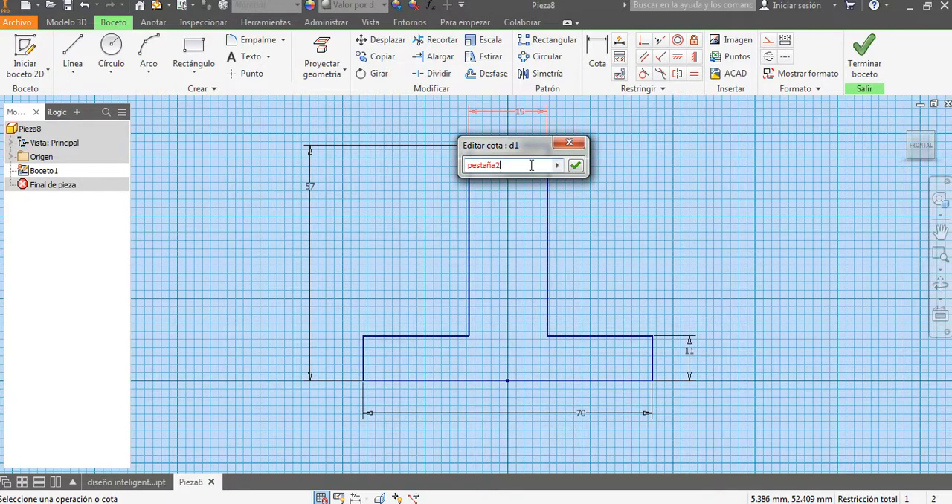
text(=19)
key(Return)
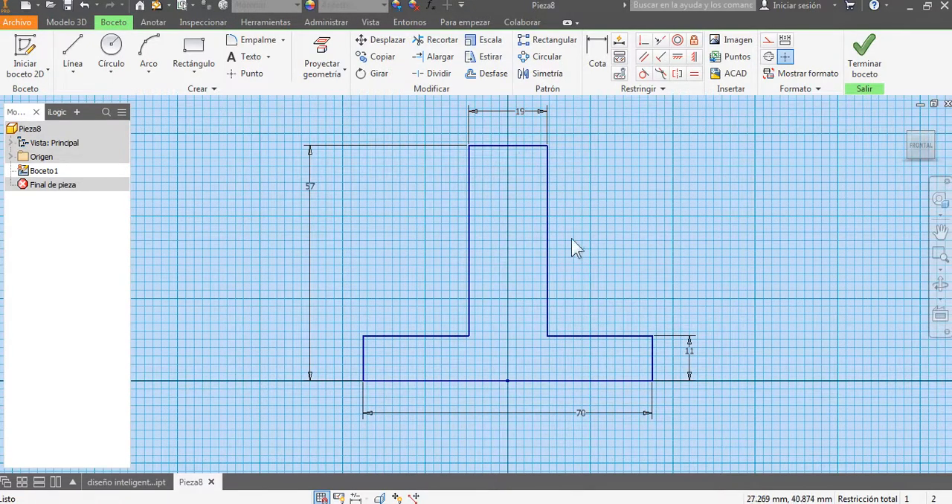
Step: Display the sketch dimensions by name and check the base, altura, pestaña and pestaña2 labels
click(356, 498)
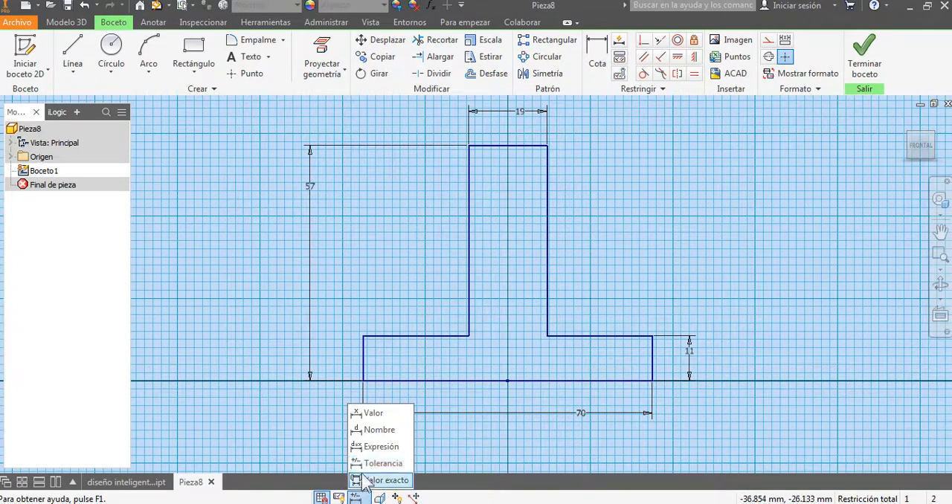
click(372, 430)
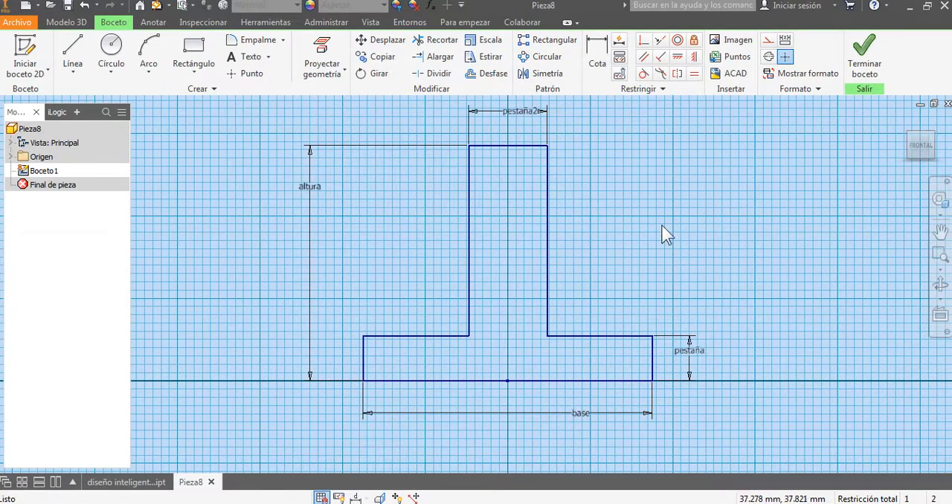
click(584, 414)
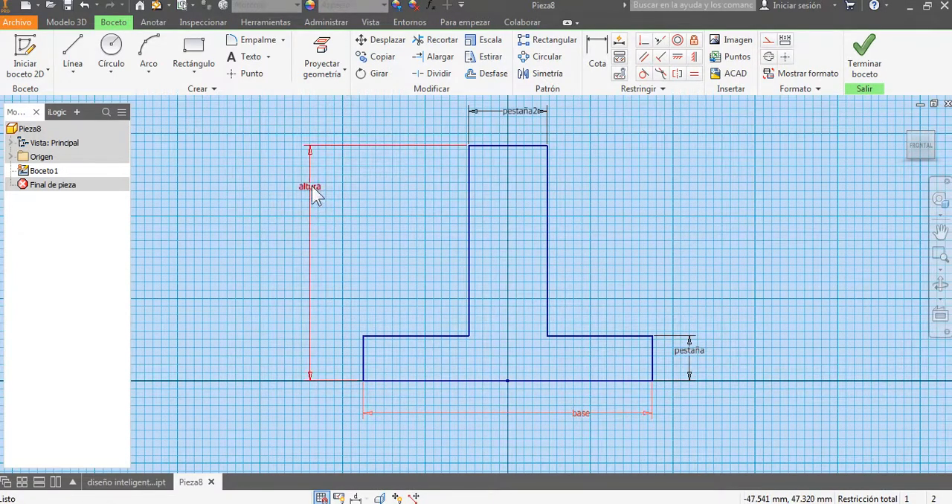
click(312, 191)
click(695, 360)
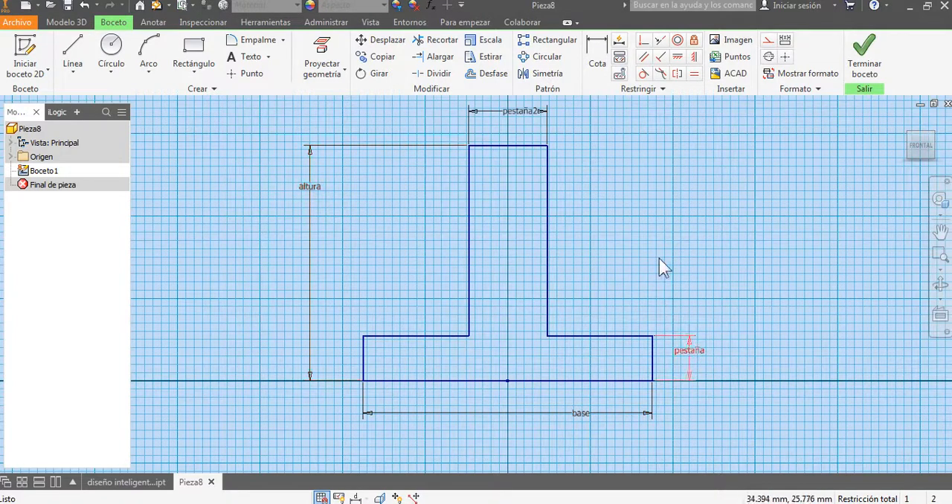
click(523, 110)
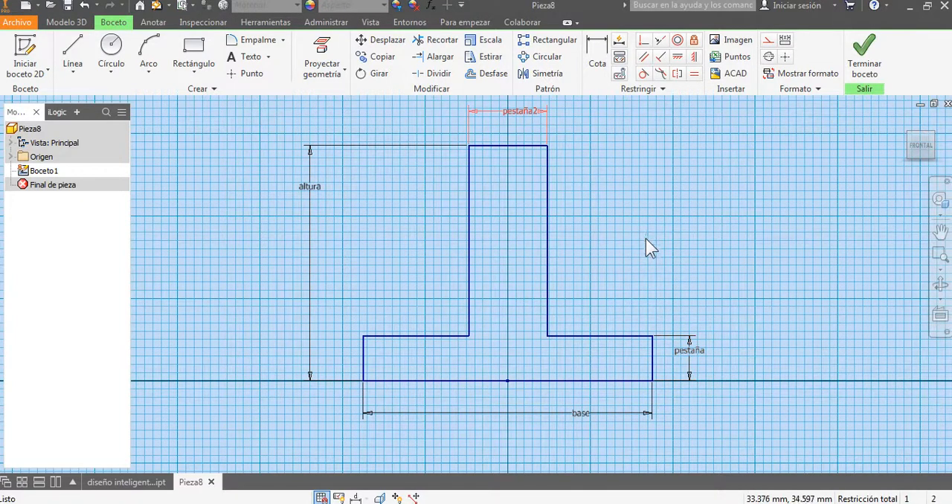
key(Escape)
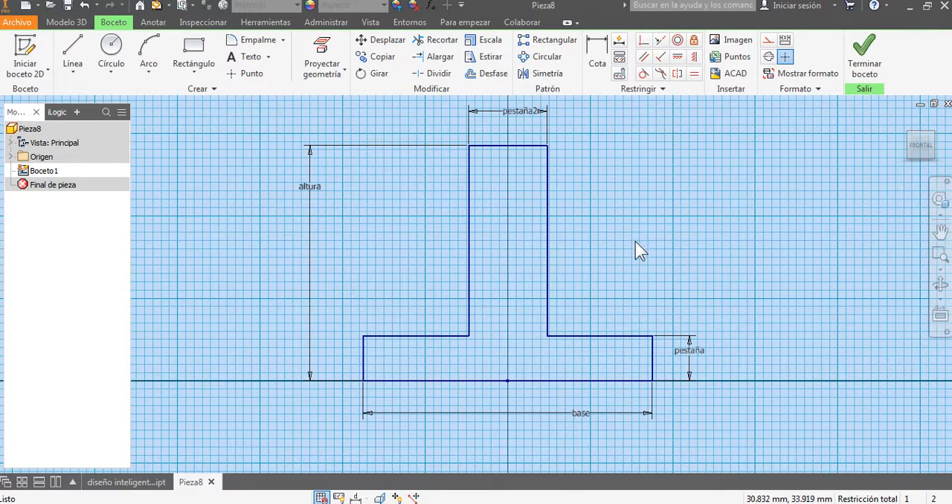
Step: Switch to the excel ejercicio 1 workbook in Excel and examine the base (X) and altura (Y) columns of the table
click(544, 503)
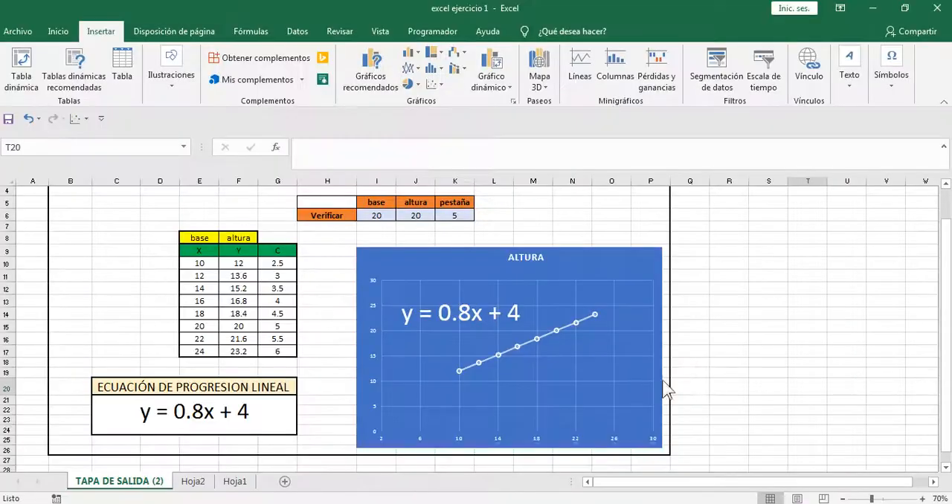
click(768, 300)
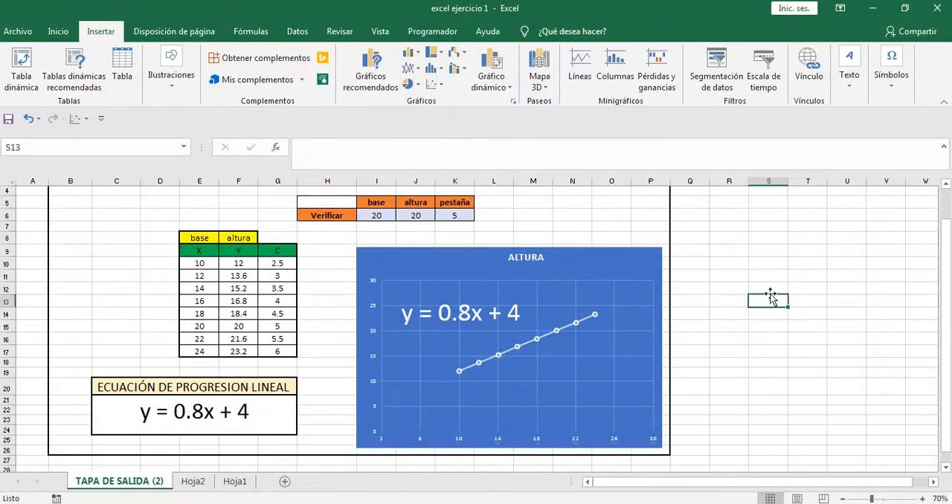
click(332, 328)
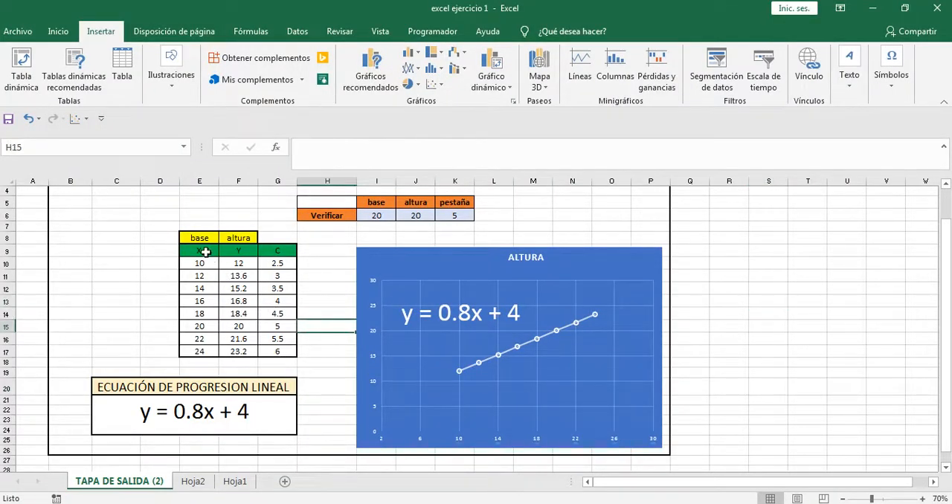
click(201, 240)
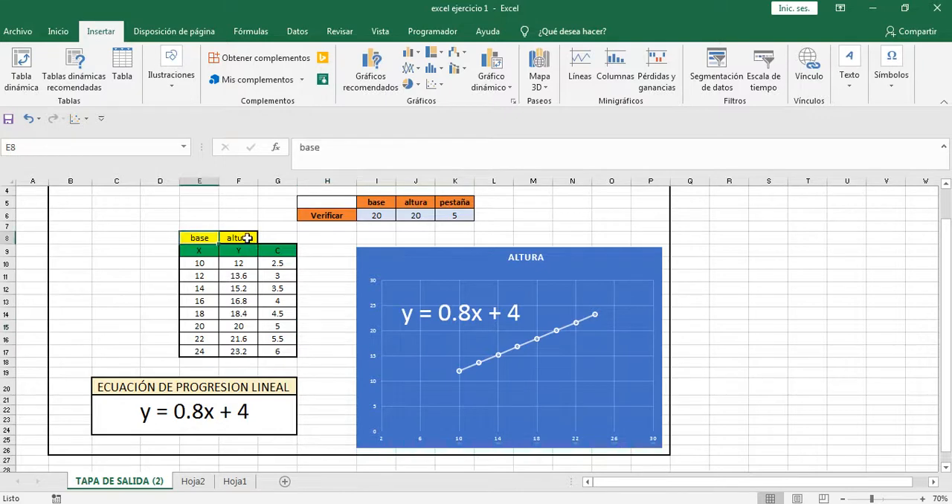
click(247, 238)
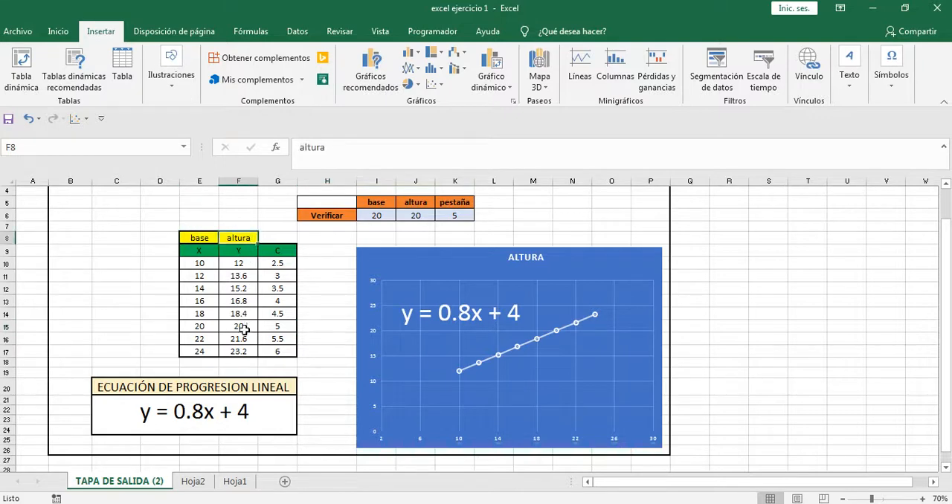
click(202, 251)
click(241, 255)
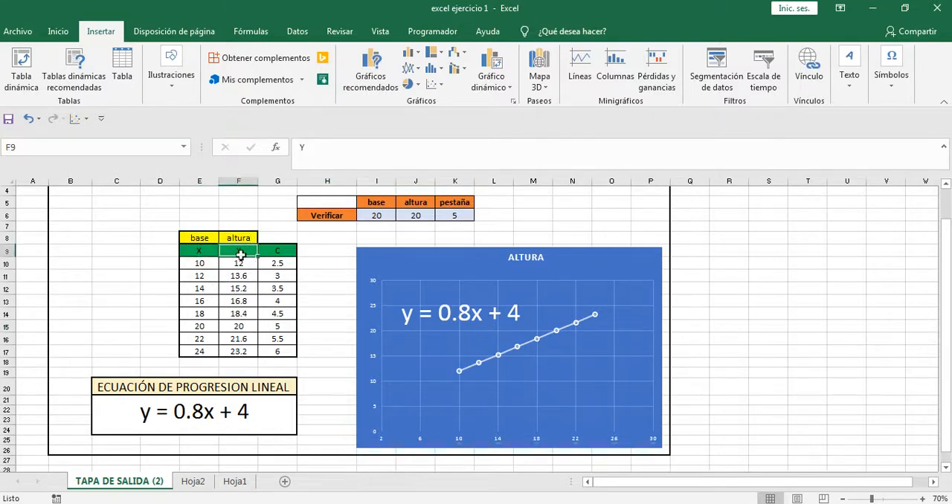
click(202, 249)
drag(203, 262, 196, 360)
click(200, 326)
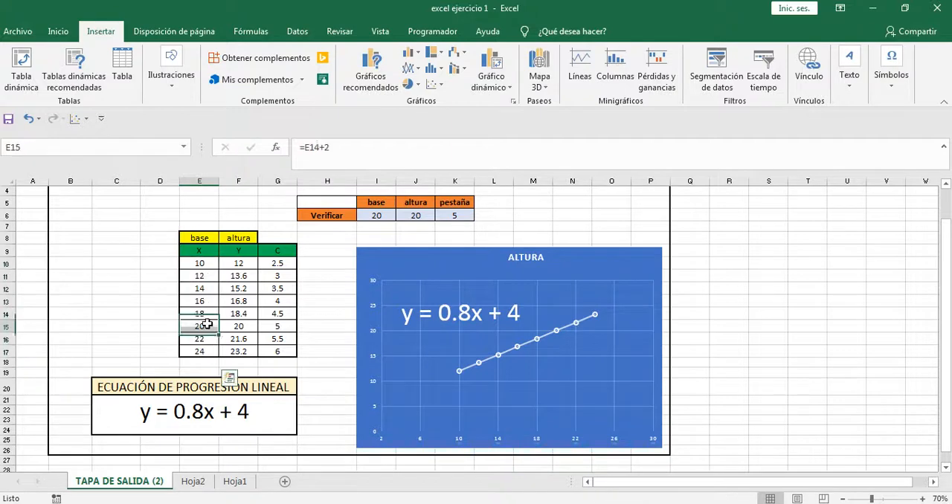
Step: Check the increment formula =E10+2 in E11 and fill it down the base column to E17
click(208, 263)
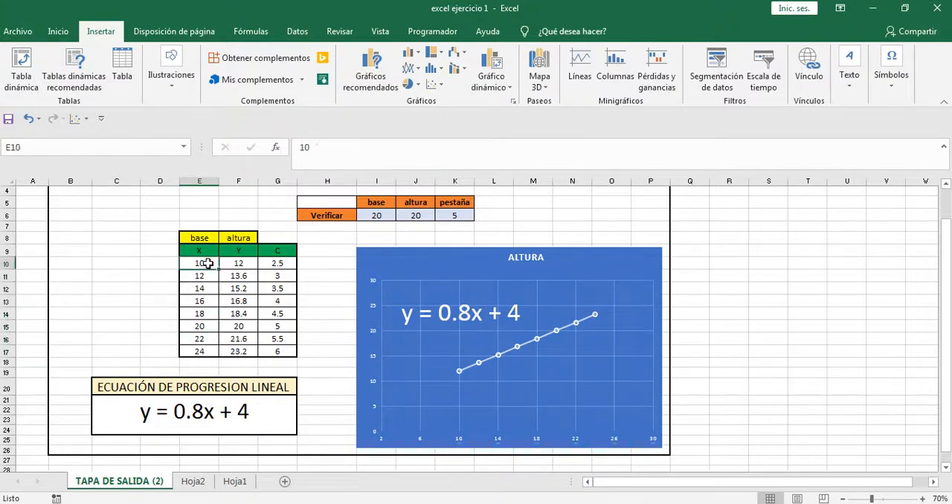
click(206, 276)
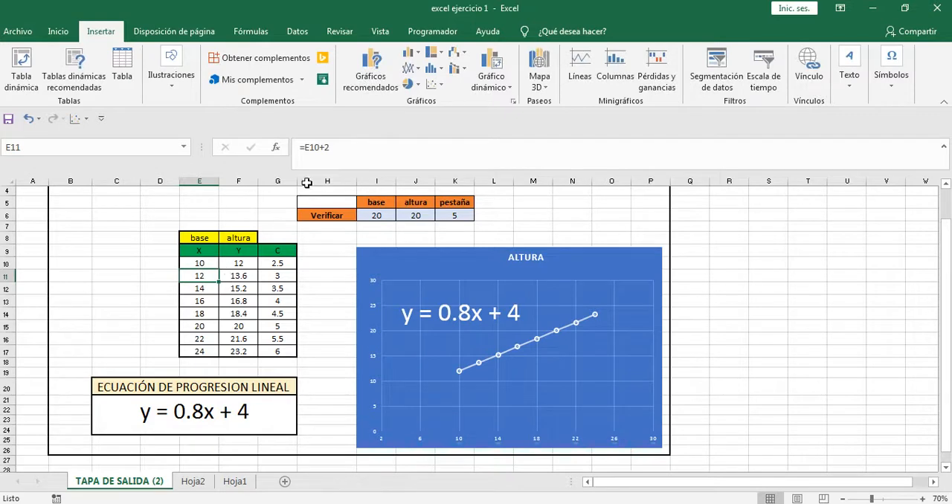
double_click(204, 276)
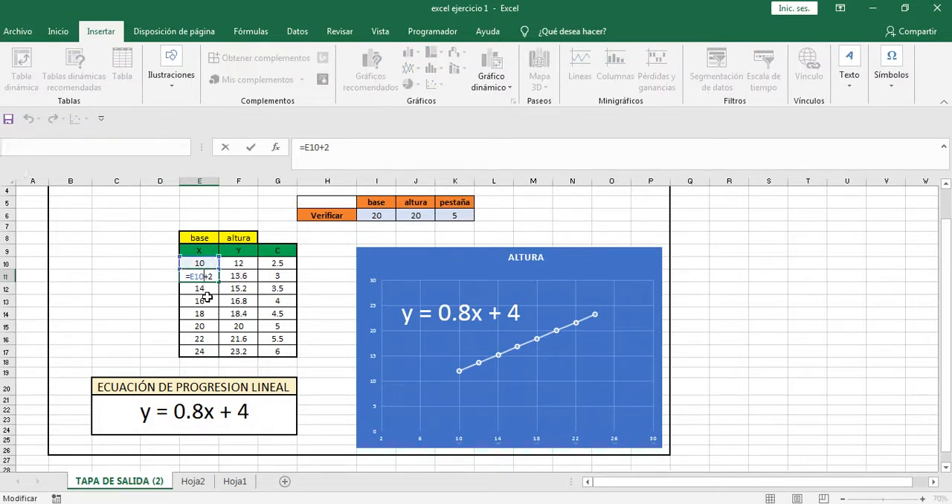
key(Escape)
drag(219, 282, 213, 355)
drag(209, 349, 207, 337)
click(206, 322)
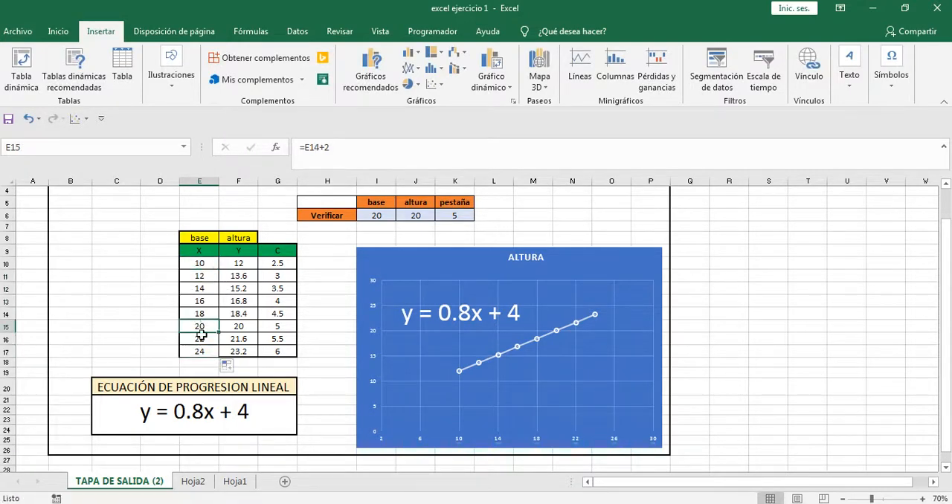
Step: Examine the altura formula in F10 and compare it with the linear progression equation below the table
click(238, 287)
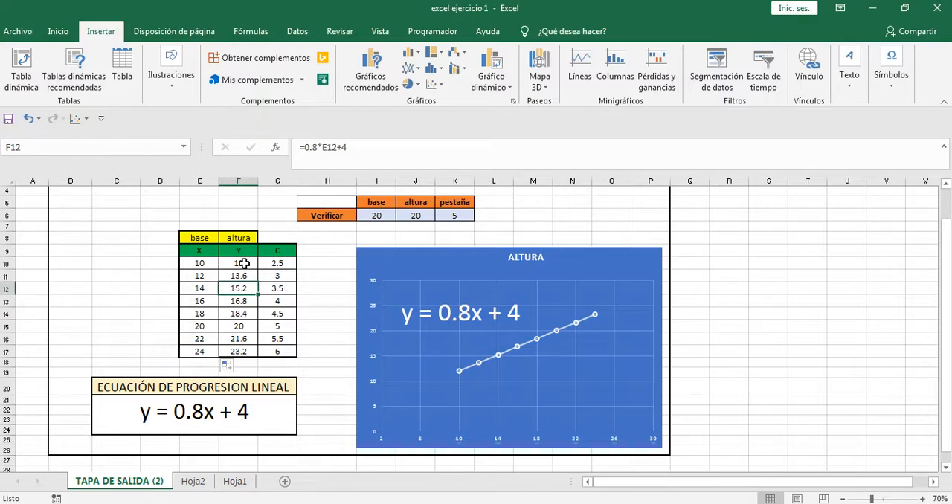
click(244, 263)
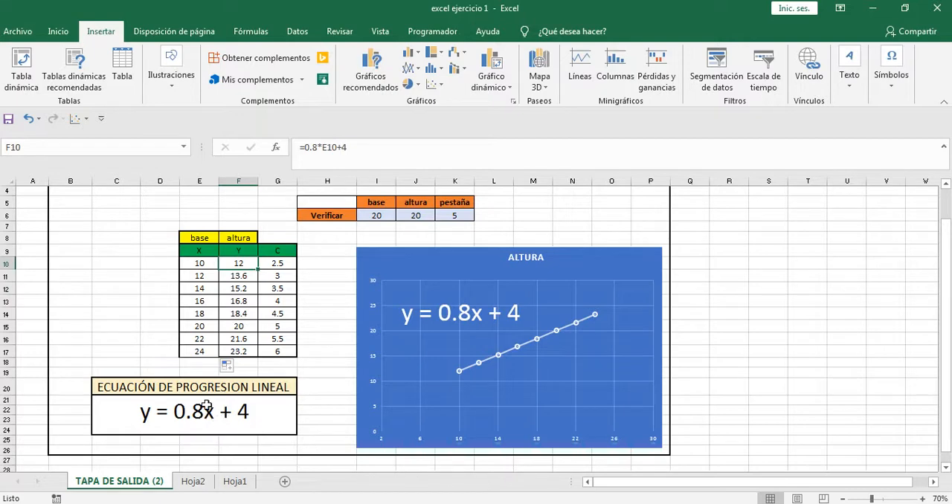
click(207, 264)
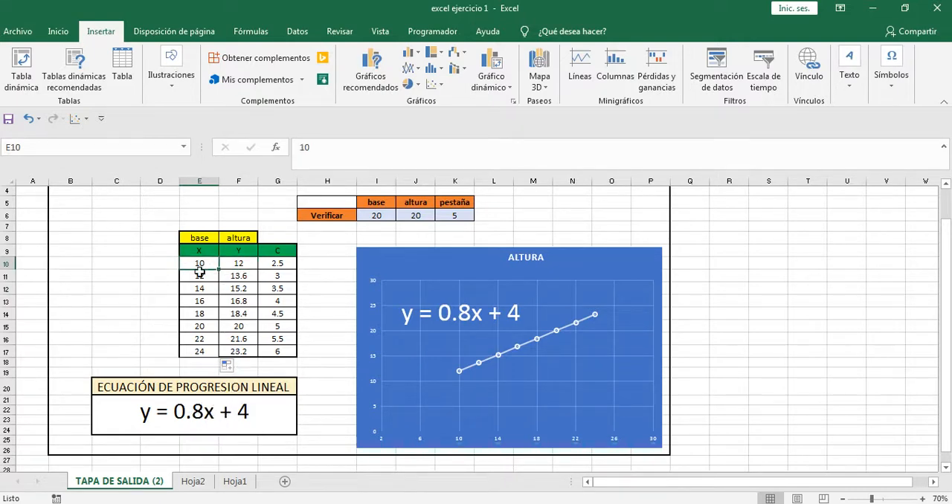
click(189, 417)
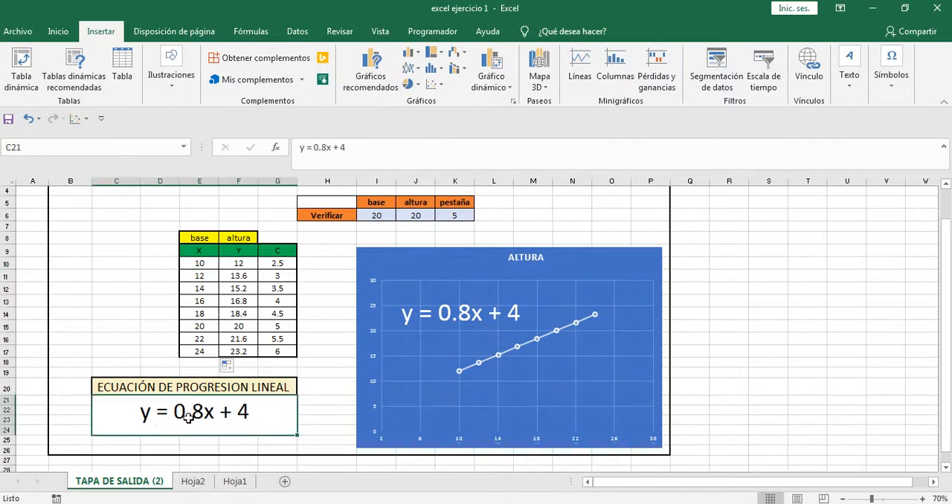
click(245, 270)
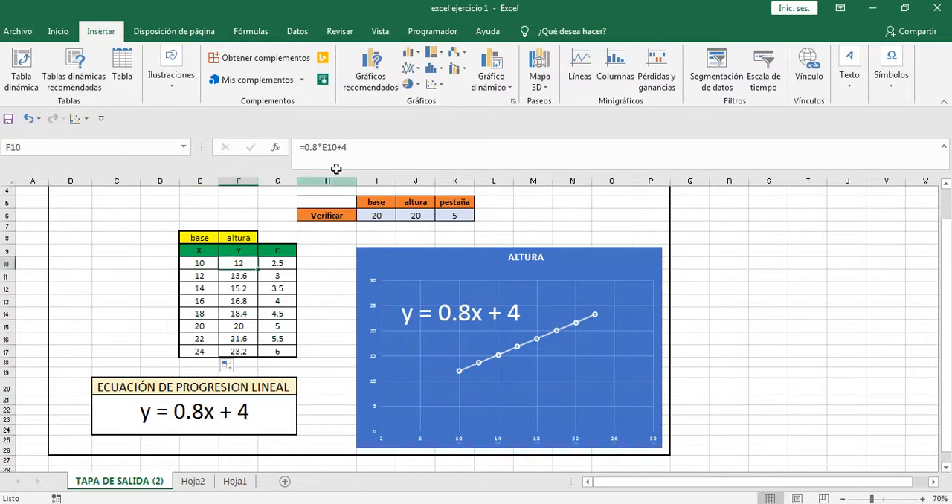
drag(362, 146, 288, 150)
click(386, 147)
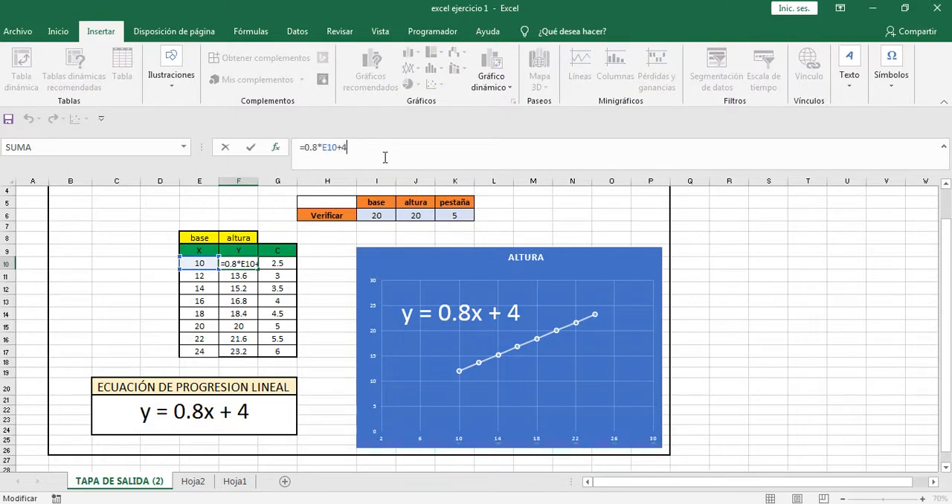
click(326, 295)
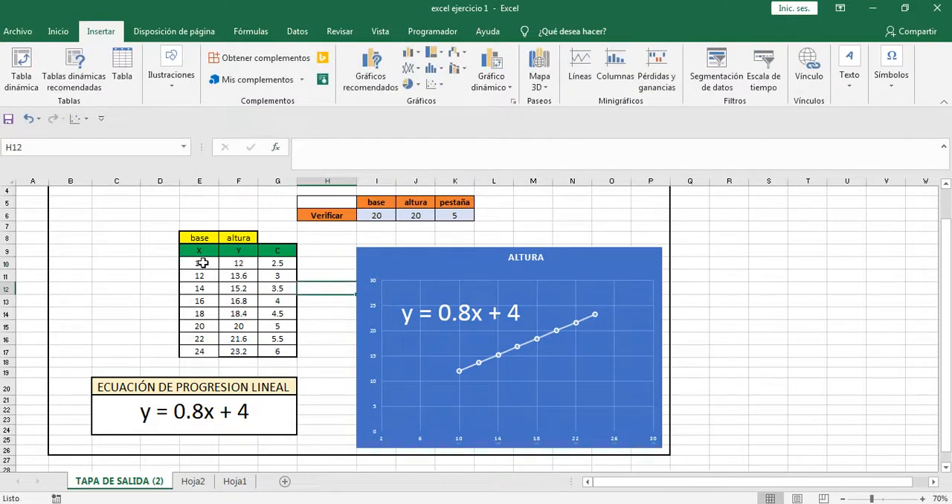
Step: Review the base and altura data range, the scatter chart type with straight lines and markers, and the equation label on the ALTURA chart
drag(202, 263, 240, 354)
click(305, 301)
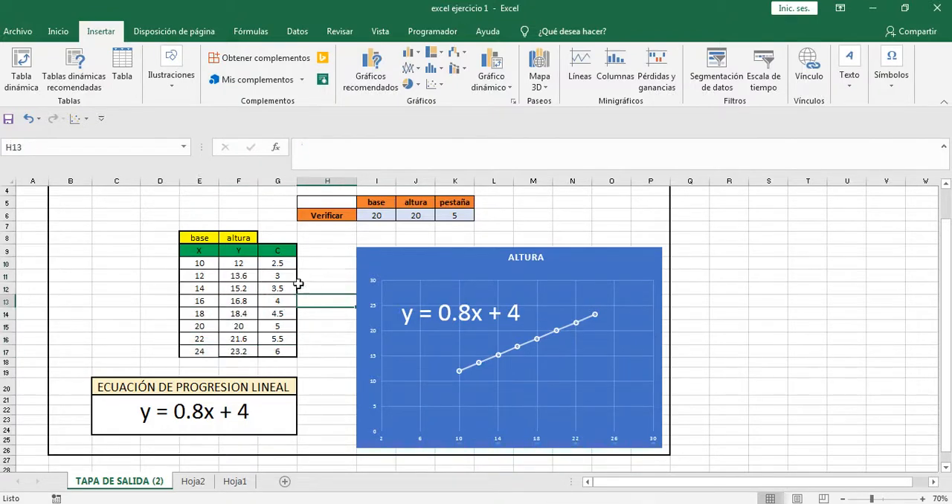
click(575, 259)
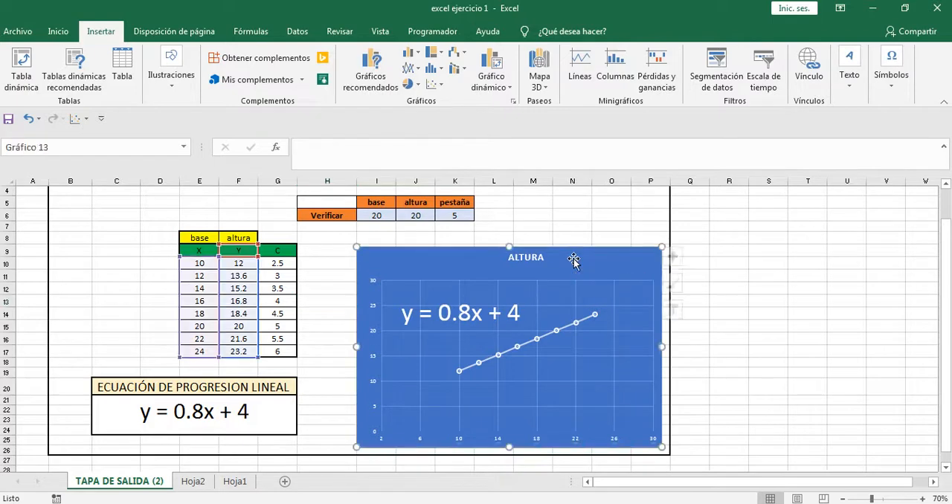
click(433, 84)
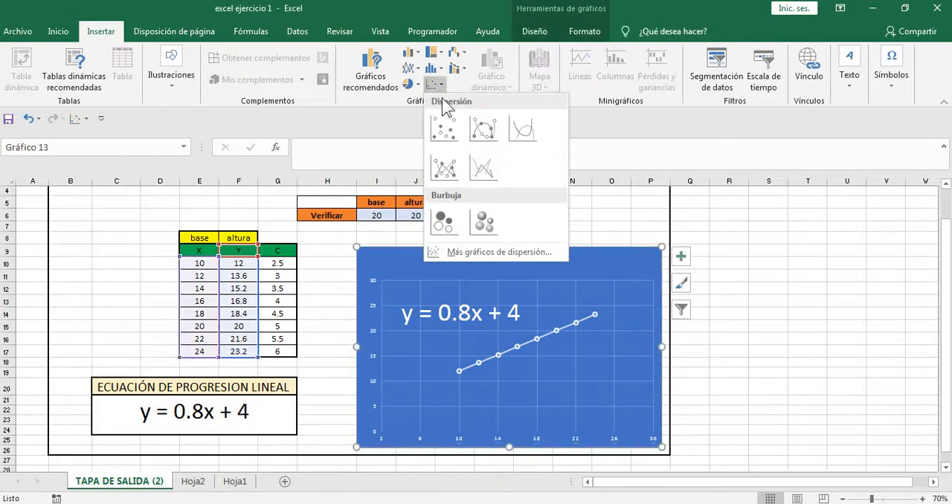
click(444, 170)
click(570, 223)
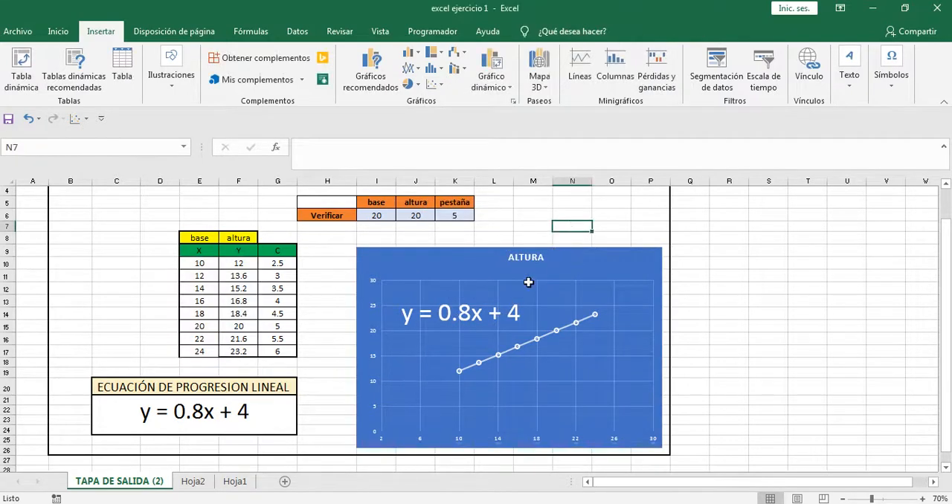
click(503, 314)
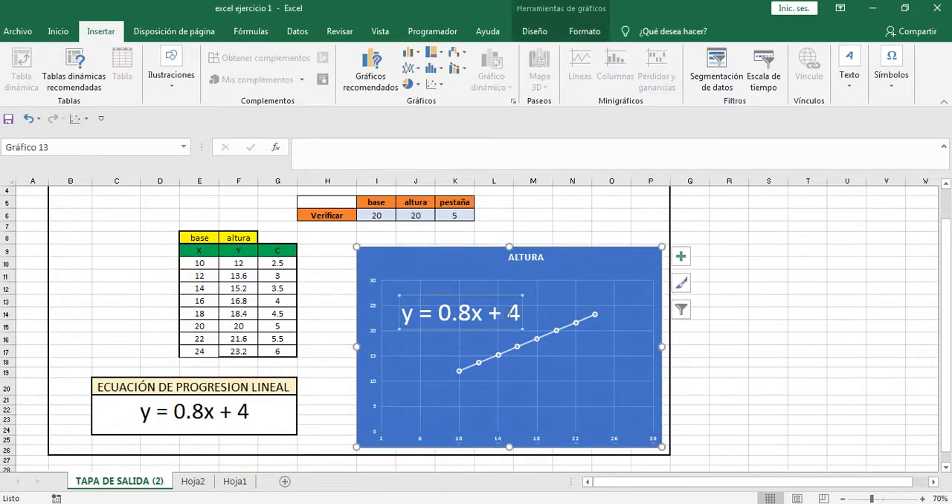
Step: Copy the linear progression equation text y = 0.8x + 4 from the merged cell C21 below the table
click(571, 227)
click(469, 311)
double_click(265, 411)
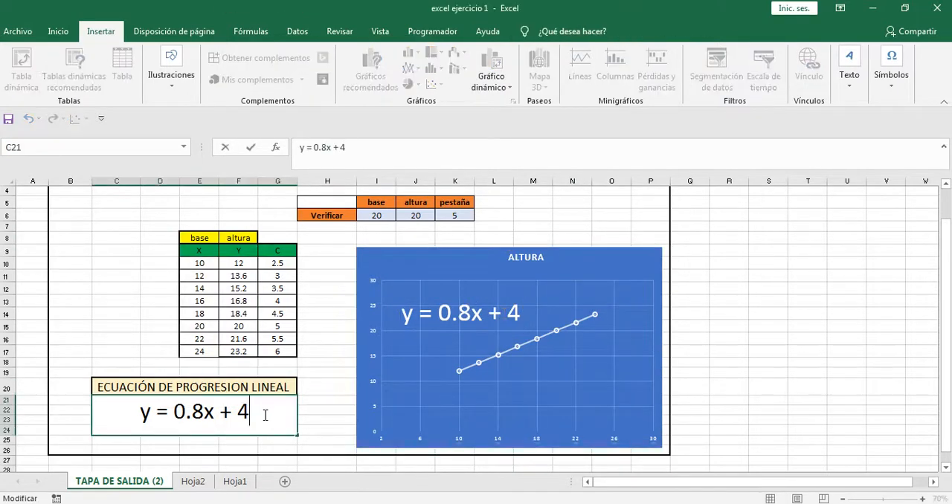
drag(265, 411, 173, 435)
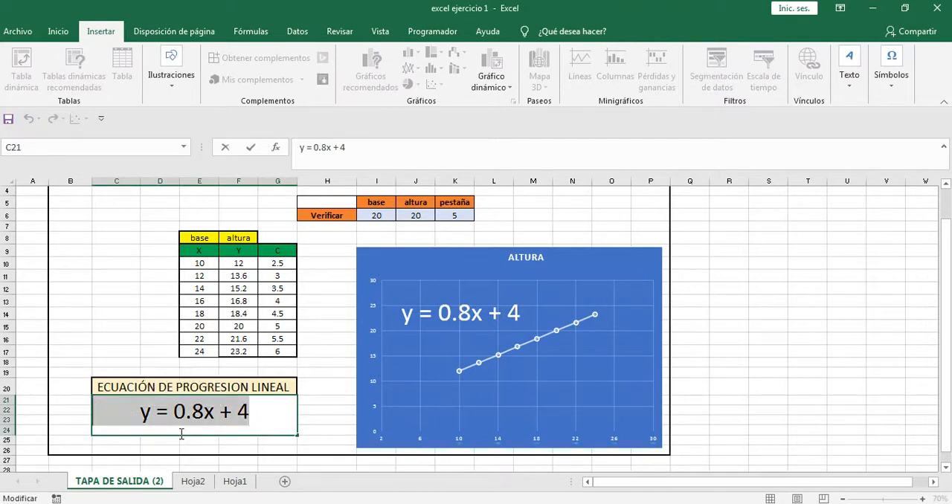
click(334, 326)
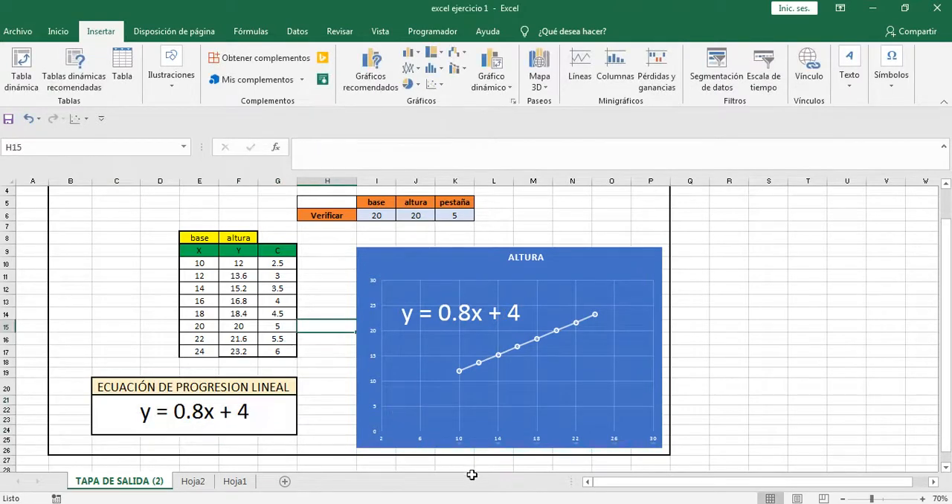
Step: Switch to Inventor and insert a sketch text reading y = 0.8x + 4 below the inverted-T profile
click(491, 457)
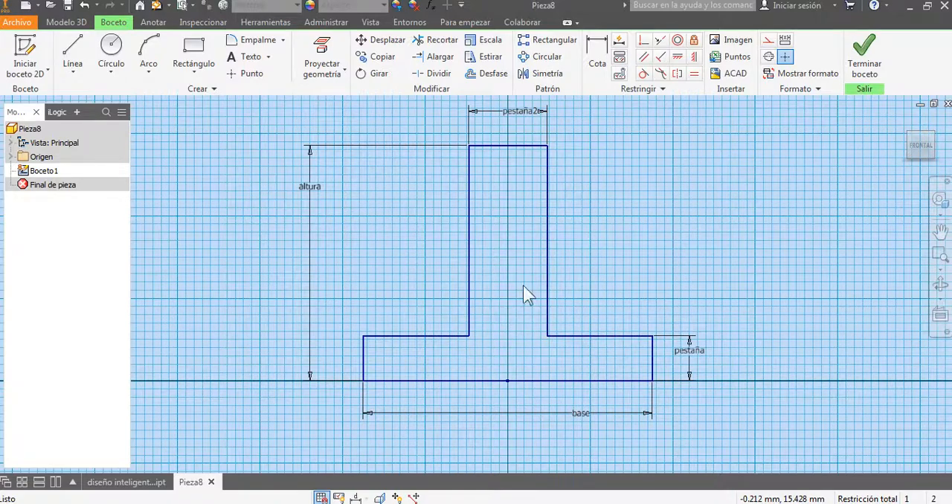
click(250, 57)
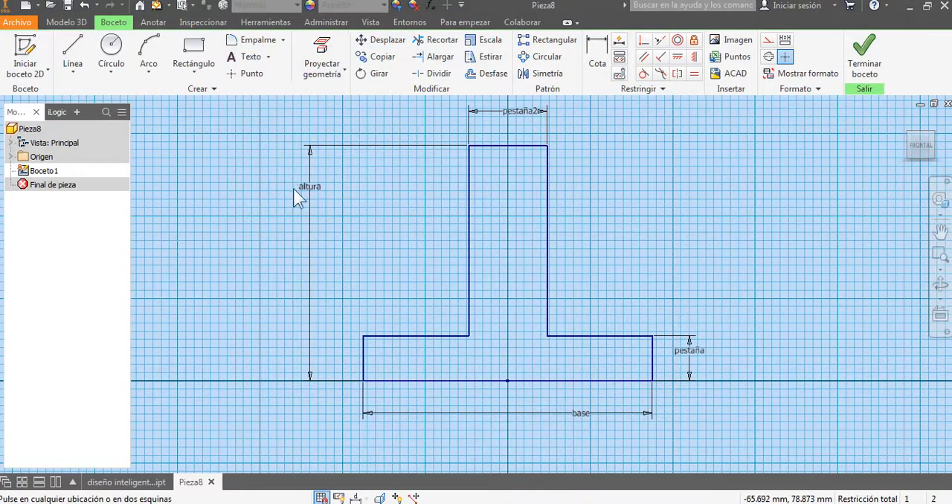
scroll(294, 188, down, 3)
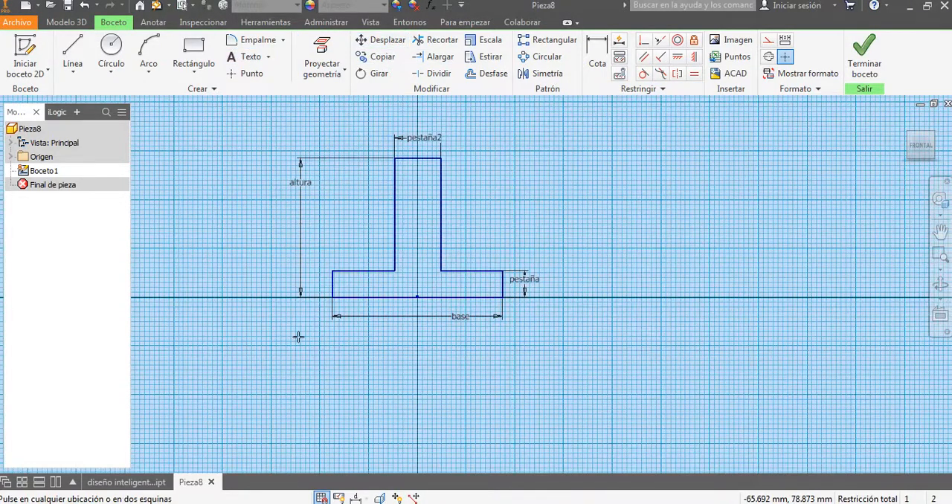
click(348, 365)
text(y = 0.8x + 4)
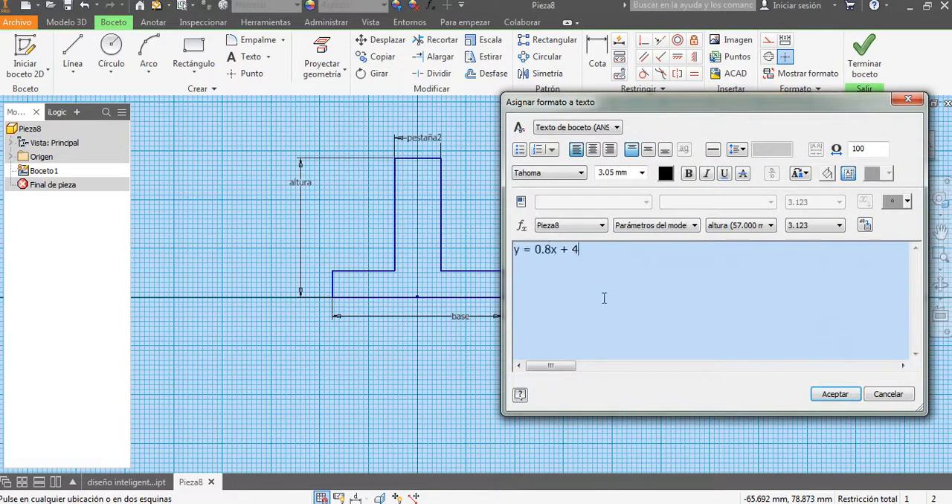
Step: Set the whole equation text's height to 20 mm and place it centred below the base dimension
key(ctrl+a)
click(642, 173)
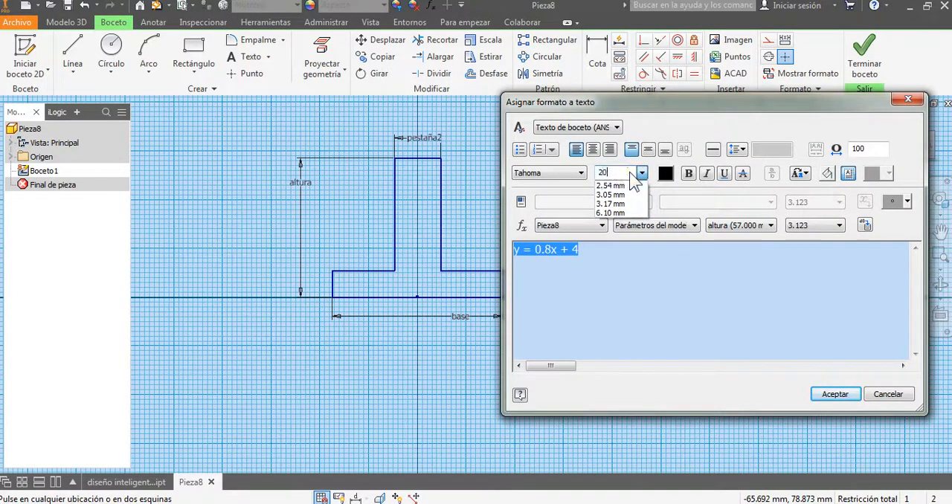
text(20)
key(Return)
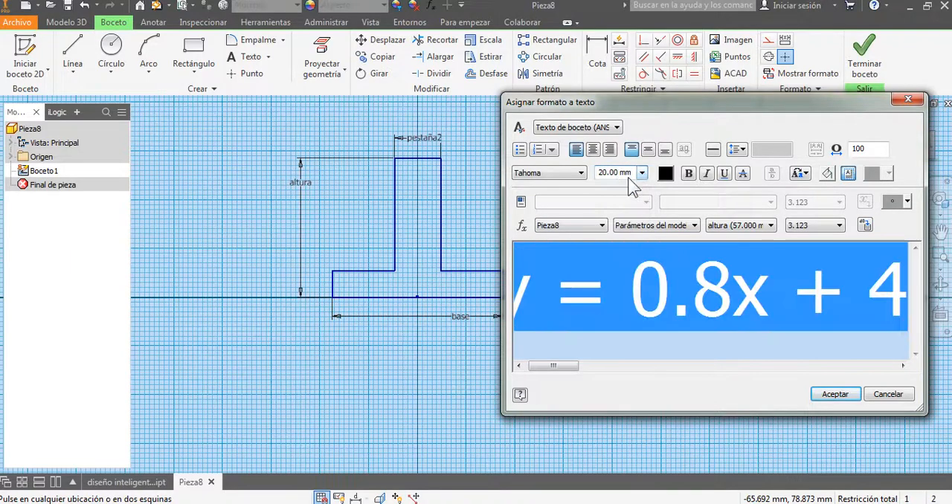
click(835, 395)
drag(556, 399, 446, 384)
click(673, 319)
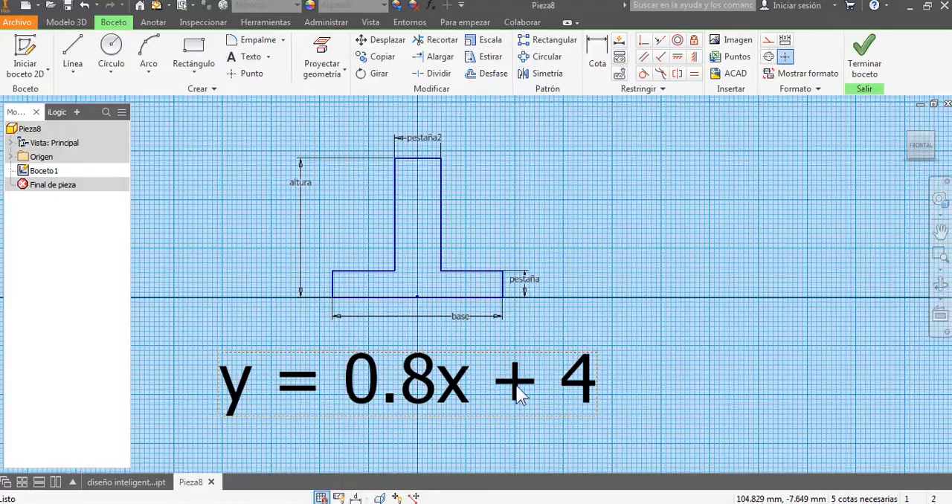
Step: Switch to Excel and check which dimensions X and Y stand for in the table headers
click(537, 503)
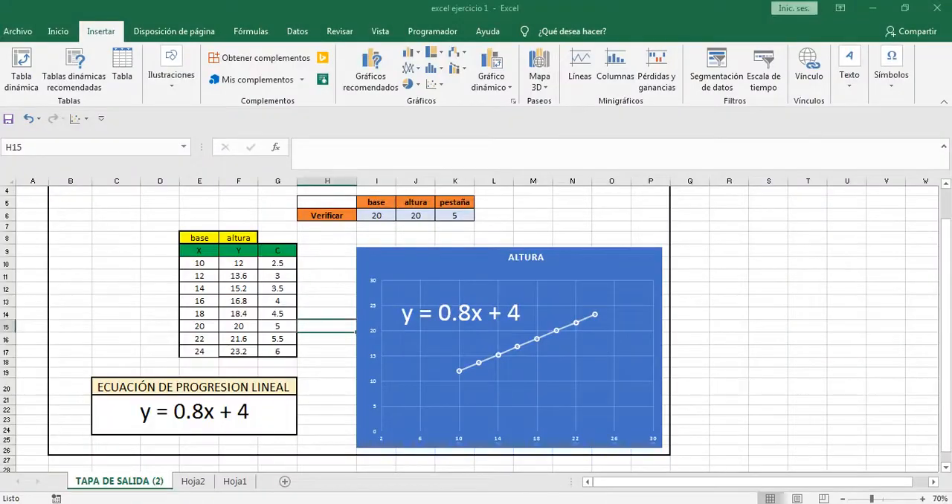
click(244, 299)
click(205, 238)
click(206, 251)
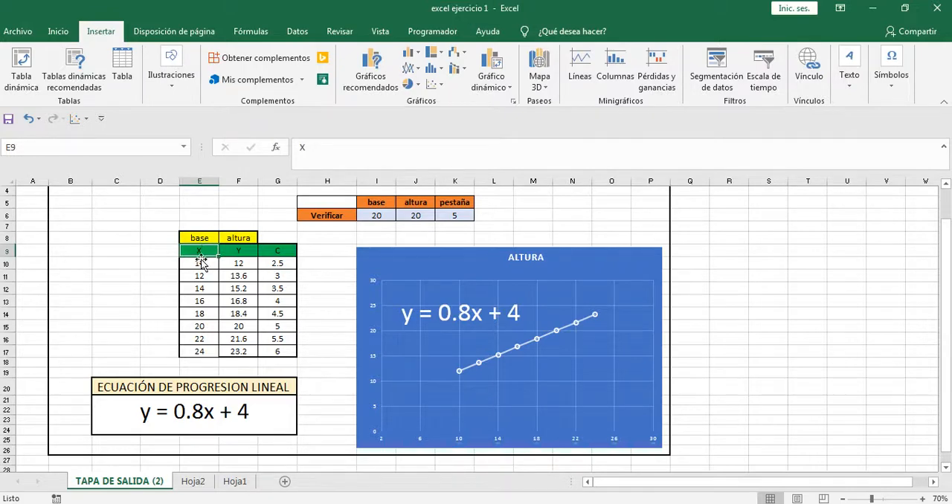
click(244, 252)
click(247, 237)
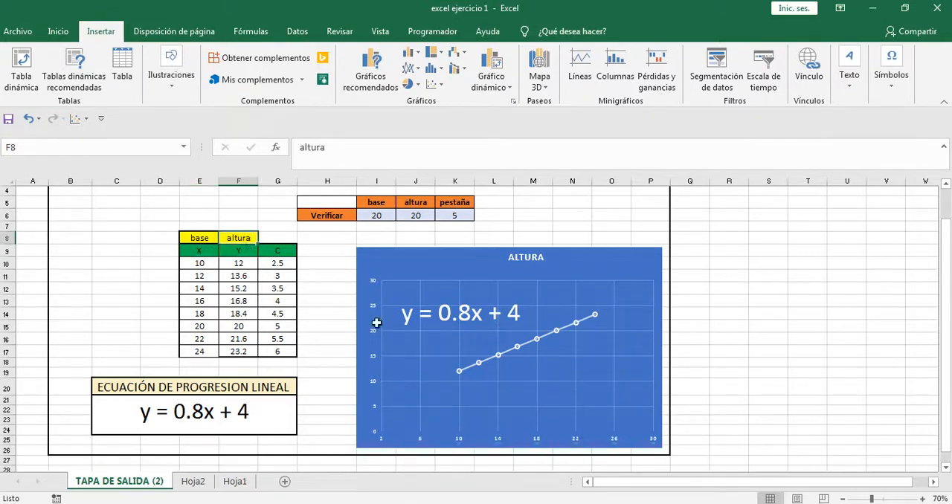
scroll(390, 326, up, 1)
scroll(392, 328, down, 1)
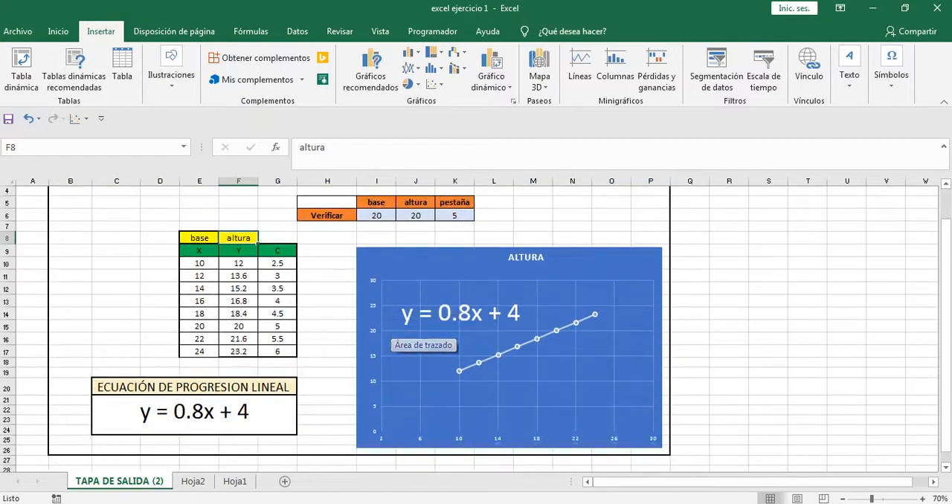
Step: Switch back to Inventor and replace y with base in the sketch's equation text
click(534, 503)
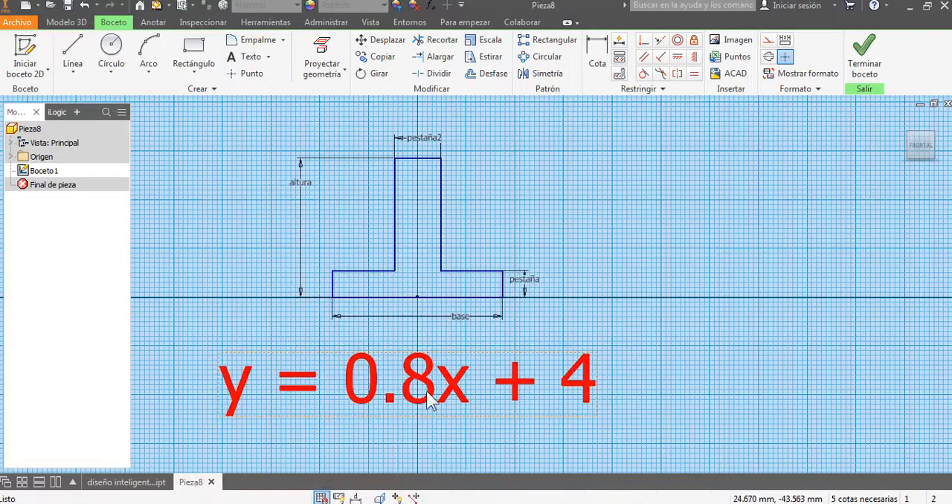
scroll(386, 385, down, 3)
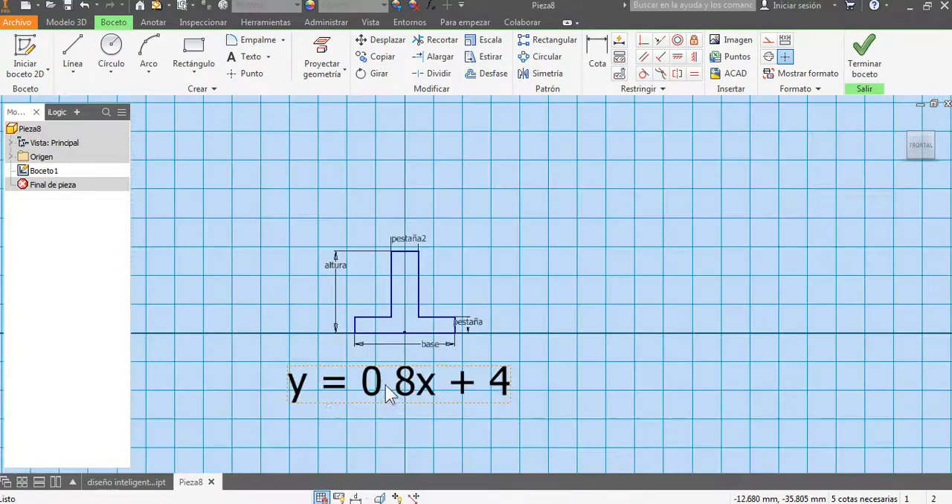
double_click(303, 395)
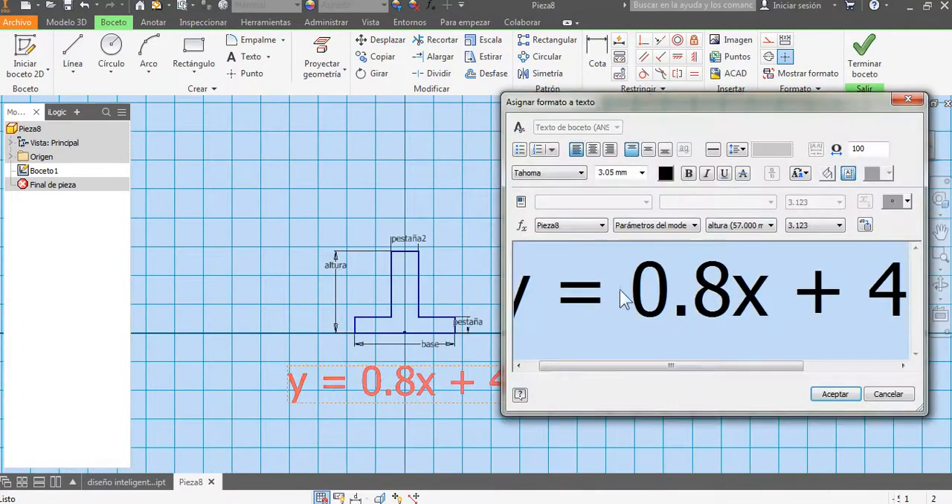
drag(554, 290, 476, 302)
text(base)
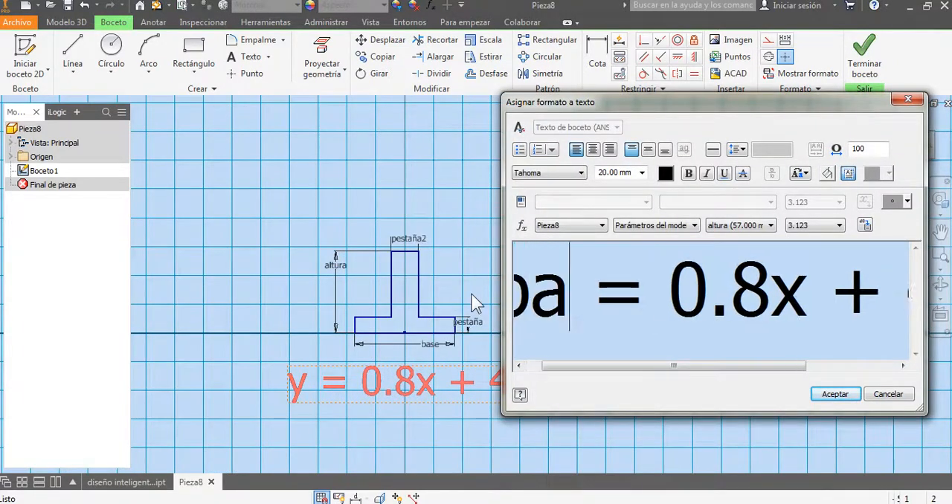
drag(752, 366, 814, 364)
click(814, 358)
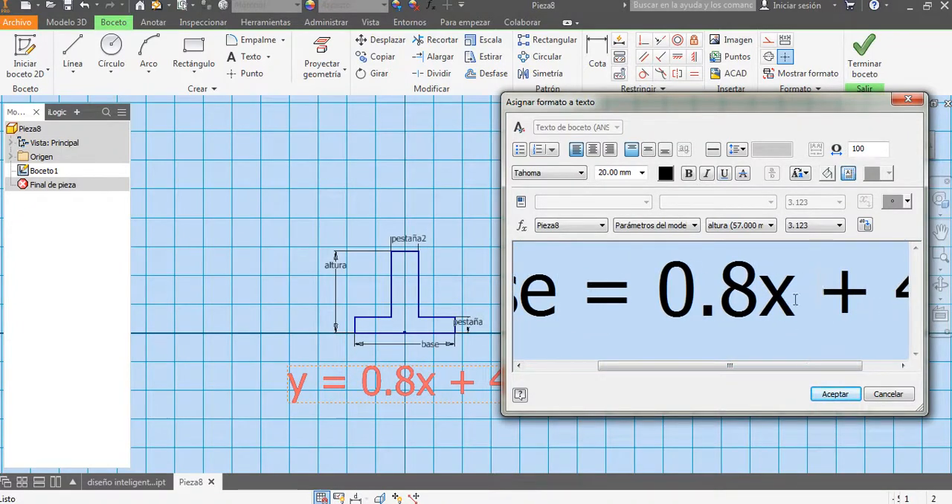
click(819, 391)
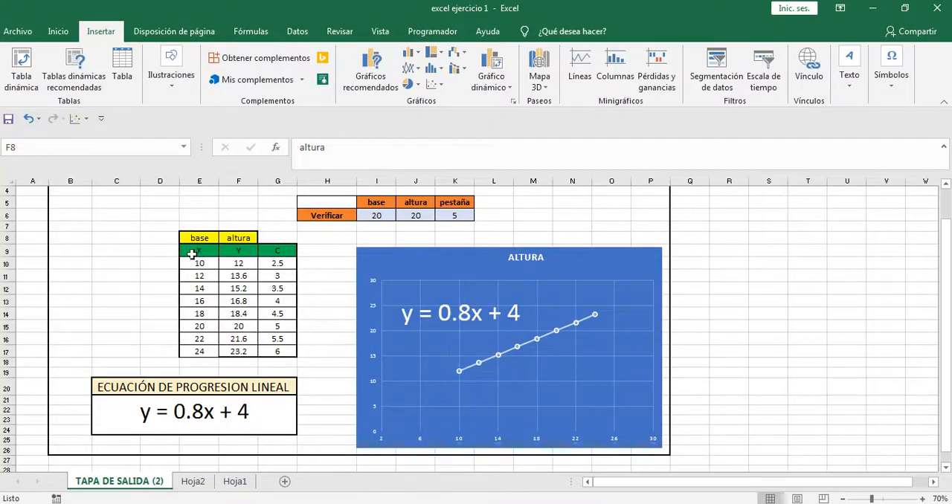
Step: Return to Inventor and replace the equation text's left-hand term with altura
key(alt+Tab)
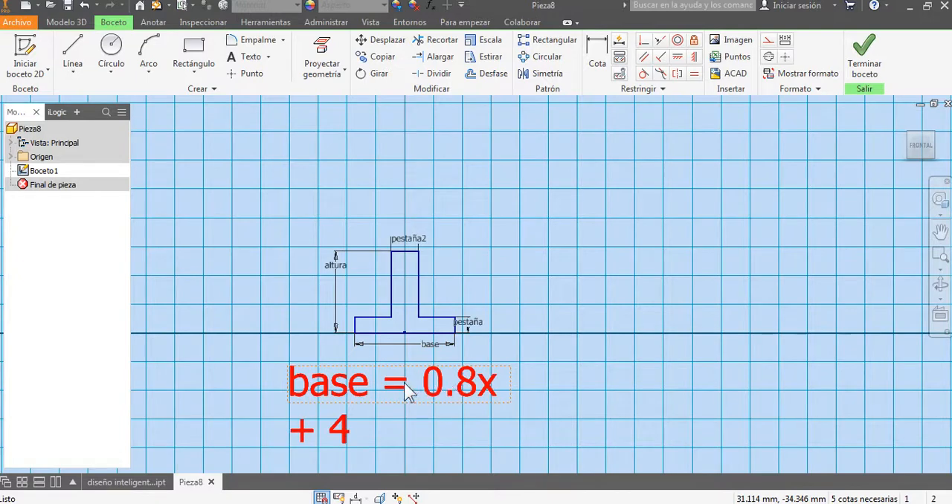
double_click(411, 393)
drag(546, 310, 461, 294)
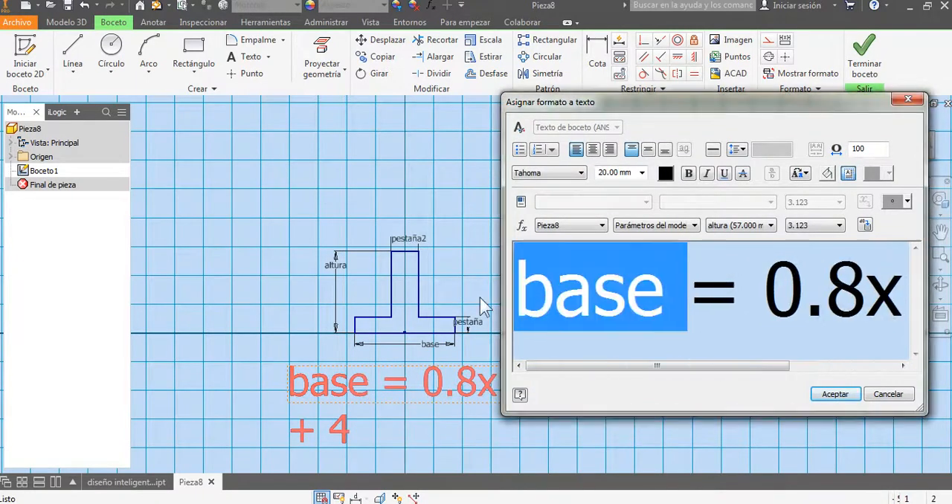
text(altura)
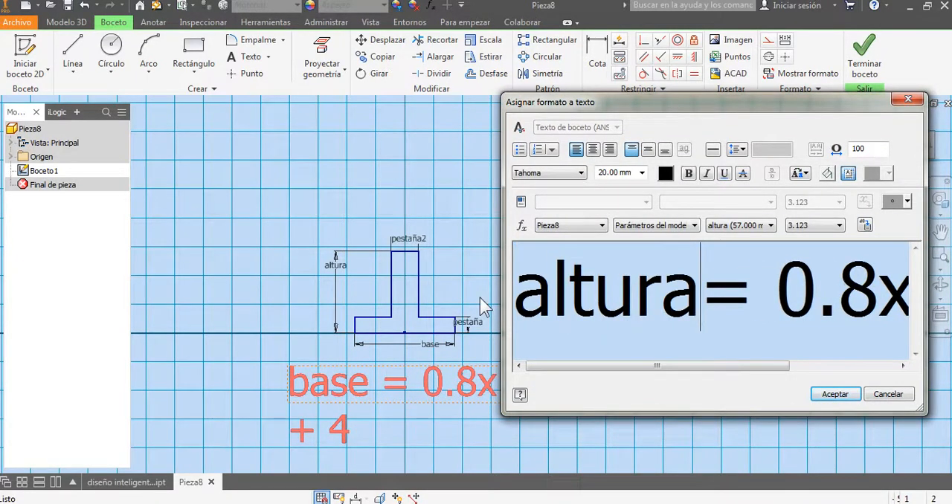
Step: Replace x with *base to read altura= 0.8*base + 4, and fit the text on one line lower below the profile
drag(879, 297, 889, 296)
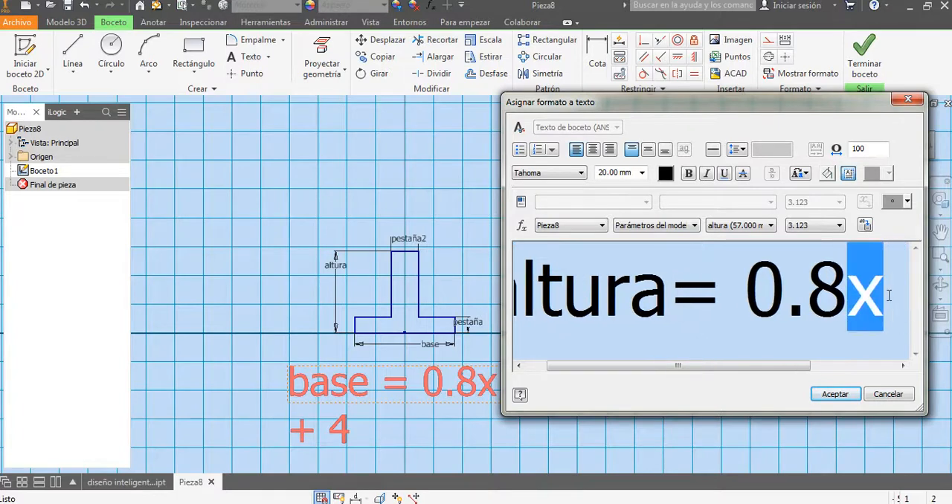
text(base)
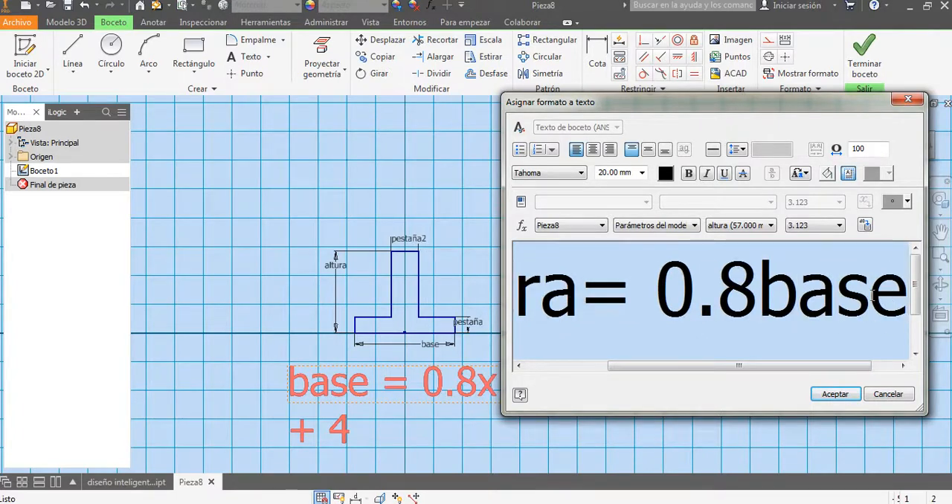
click(758, 287)
text(*)
click(819, 397)
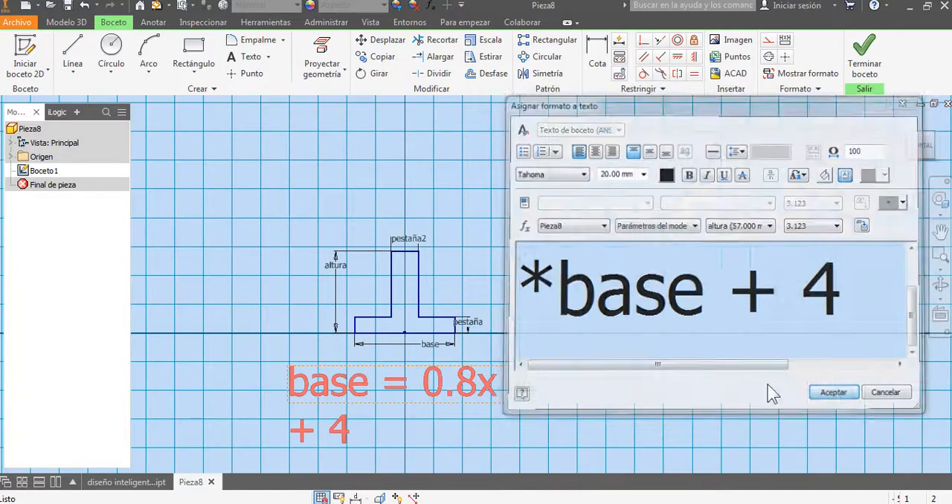
drag(512, 407, 718, 403)
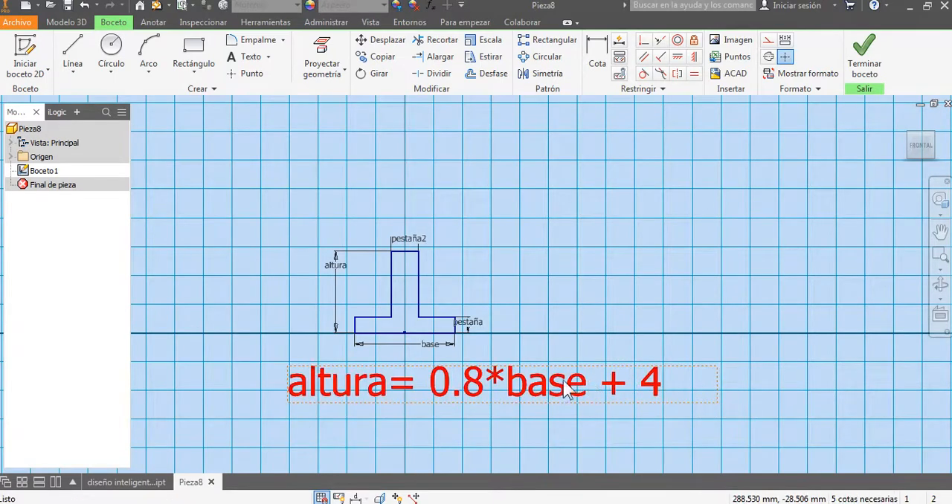
drag(565, 395, 564, 414)
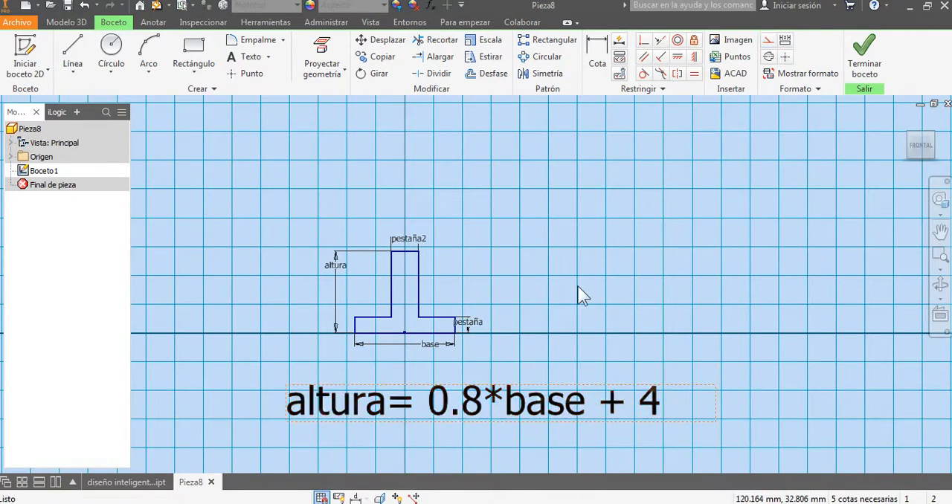
Step: Set the altura dimension to the expression 0.8*base+4 and move the pestaña dimension away from the profile
double_click(339, 269)
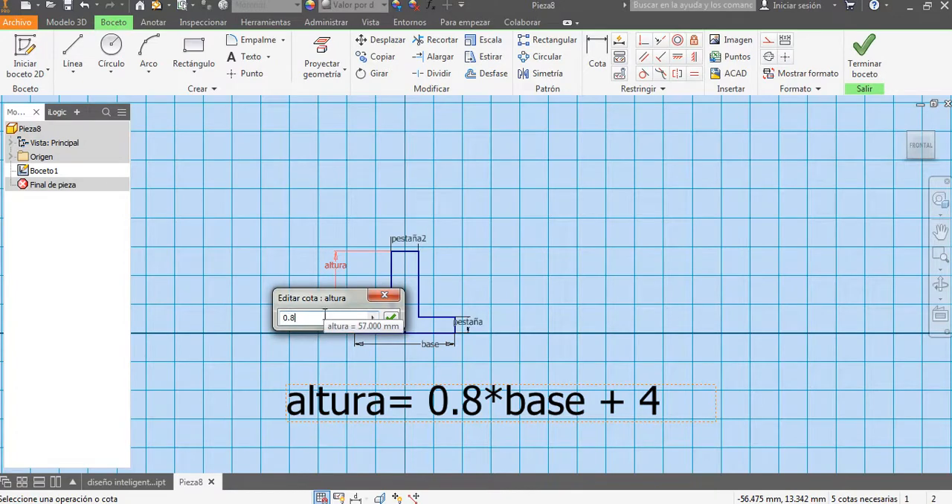
text(0.8*)
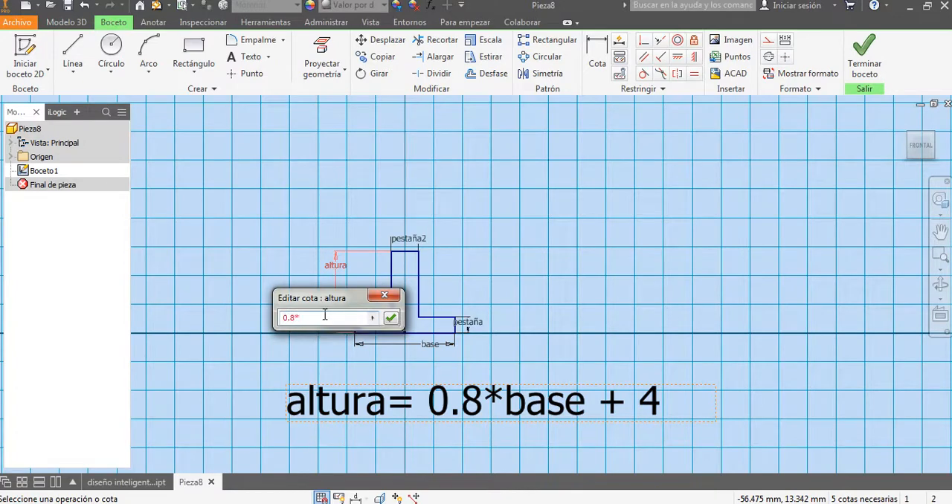
click(435, 346)
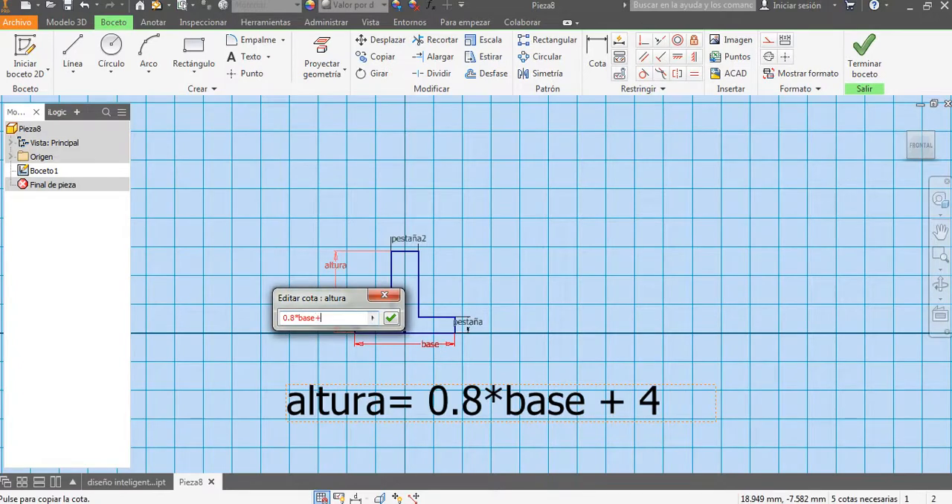
key(Return)
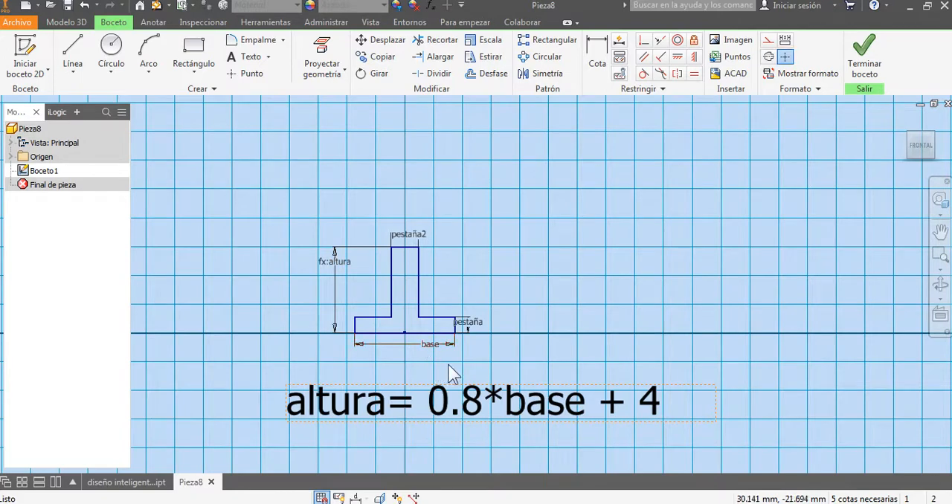
middle_drag(472, 376, 506, 357)
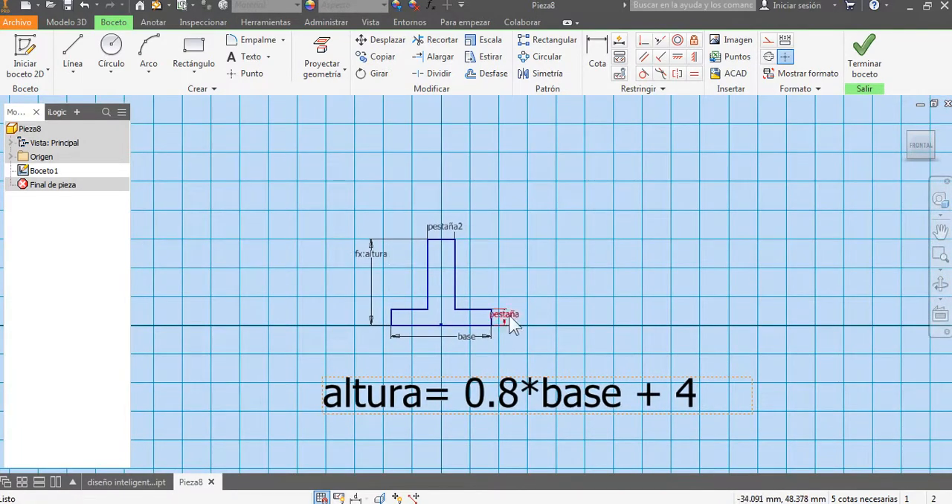
drag(507, 319, 564, 302)
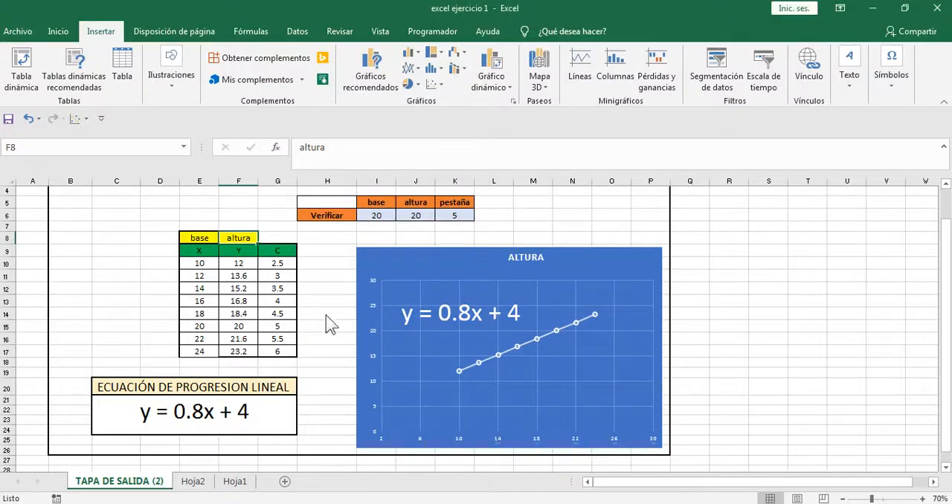
Step: Check the formula in the first row of the Excel table's C column, and set Inventor's pestaña dimension to base/4
click(323, 312)
double_click(285, 264)
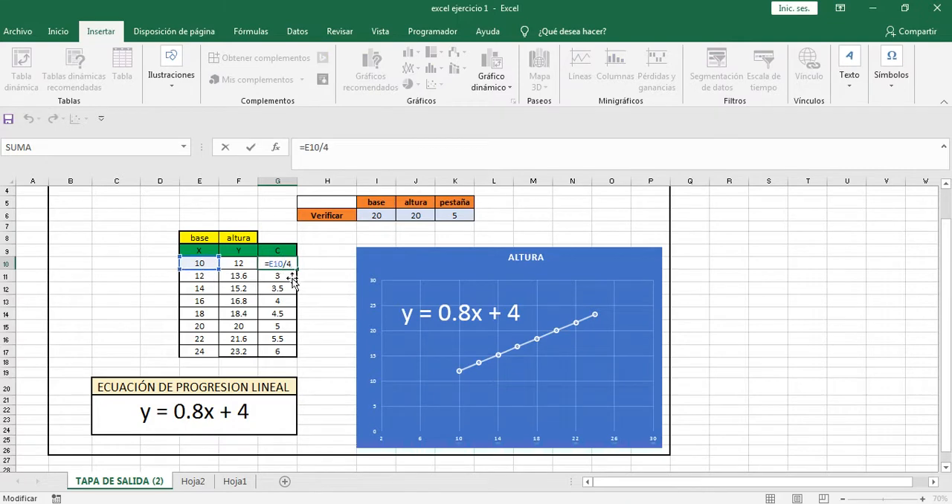
click(322, 325)
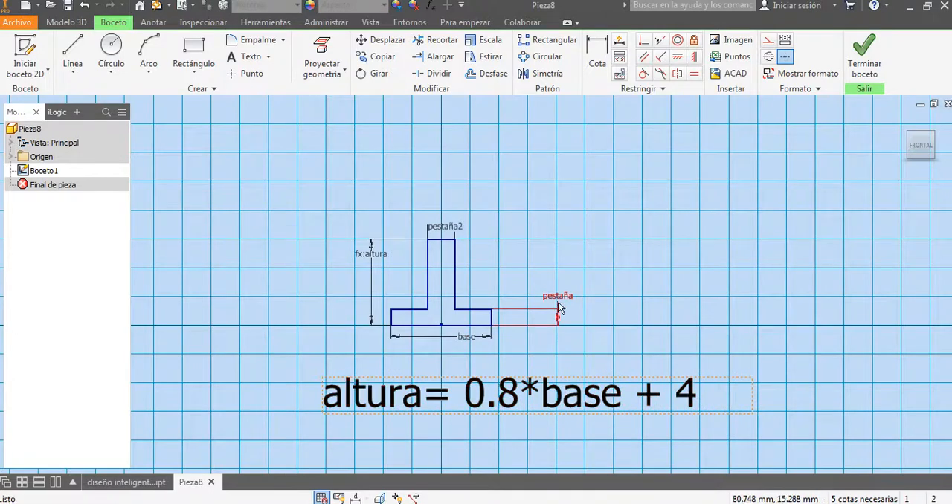
double_click(559, 304)
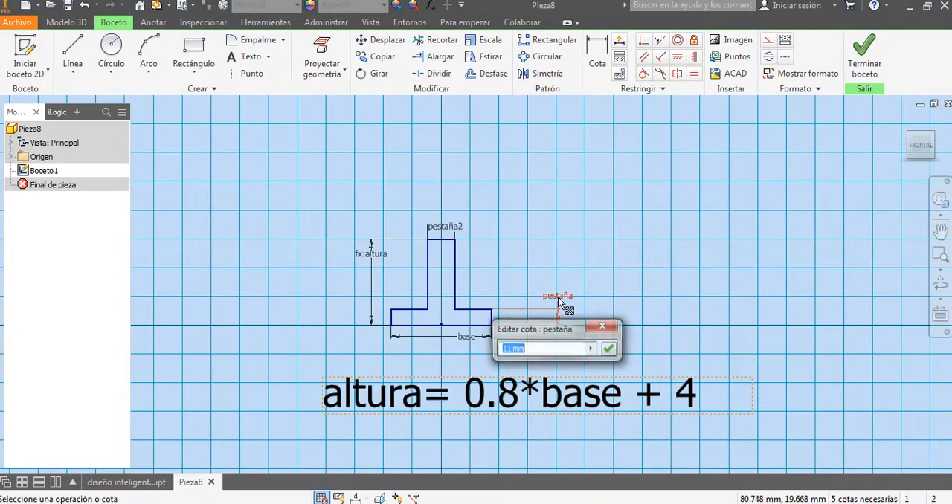
click(470, 338)
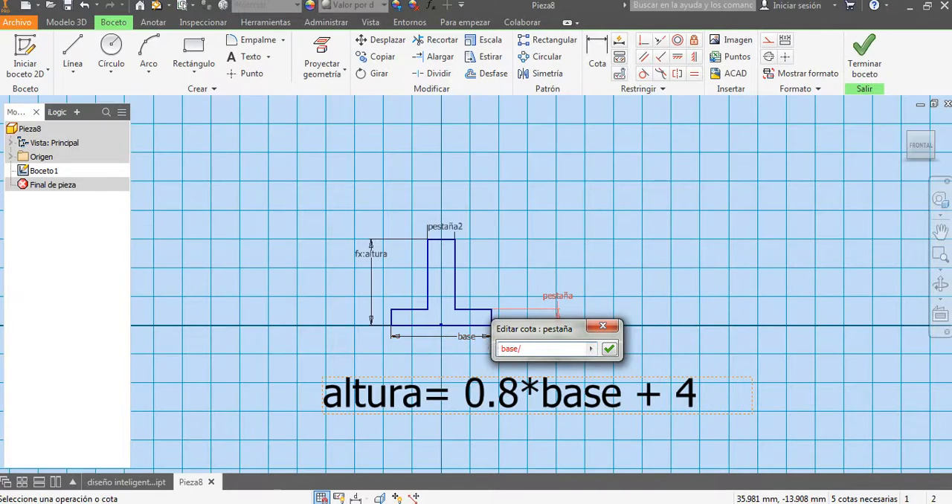
text(/4)
key(Return)
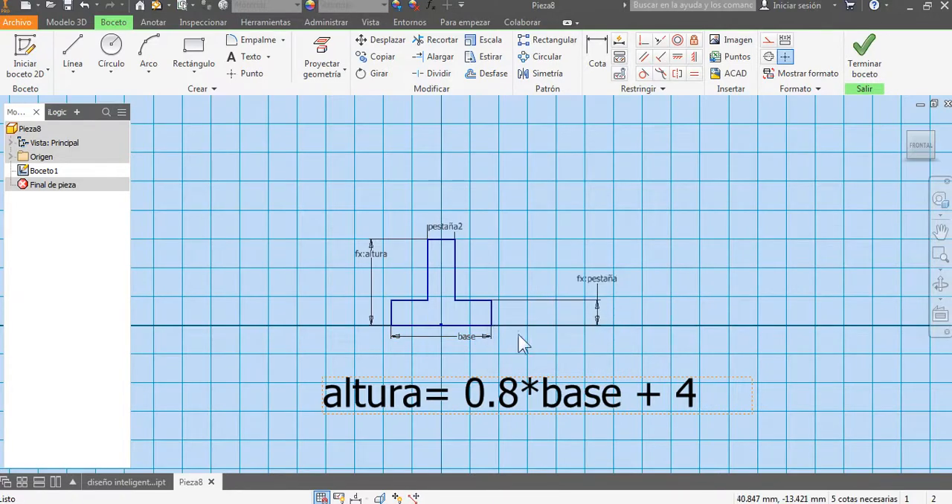
Step: Set the pestaña2 dimension across the top of the profile equal to pestaña
middle_drag(493, 252, 511, 265)
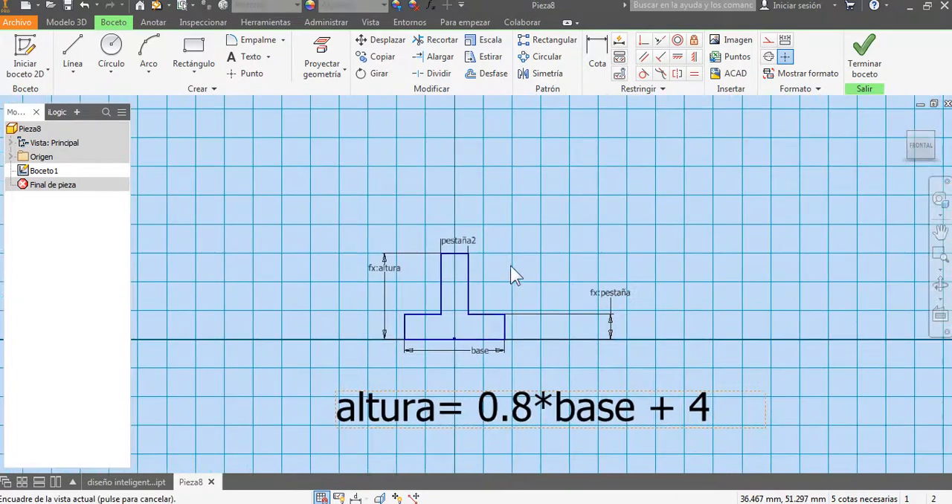
double_click(459, 242)
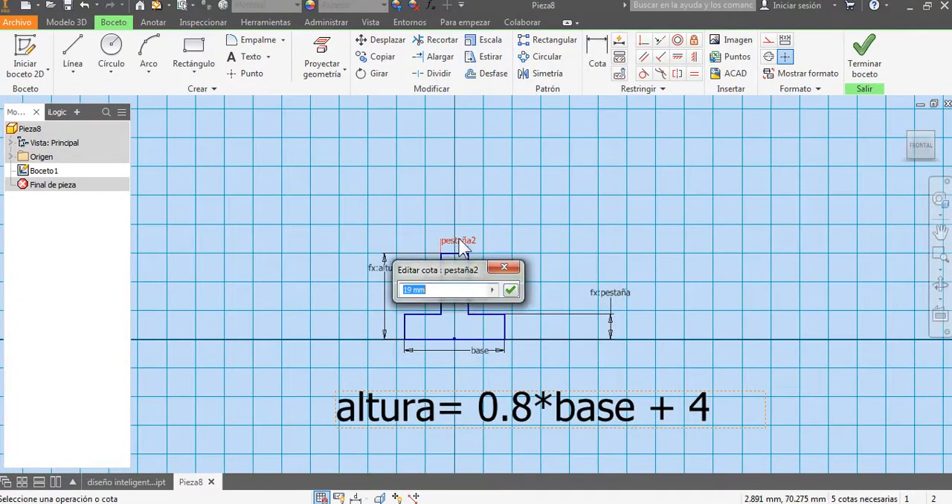
click(611, 305)
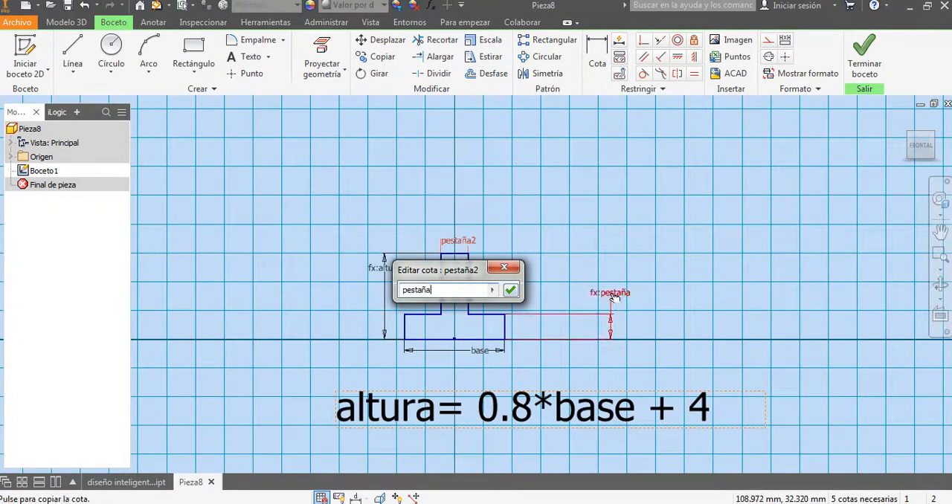
click(512, 291)
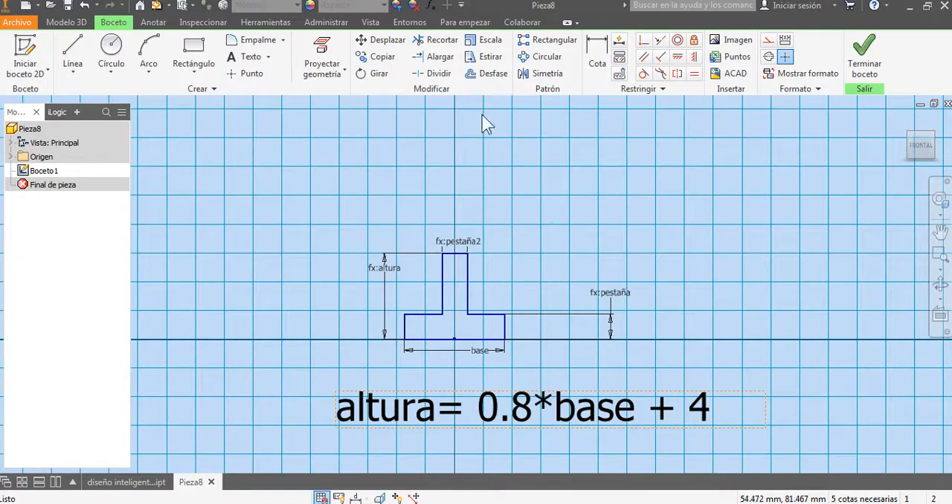
Step: Review the sketch parameters, widening the Ecuación column to examine the equations of pestaña, pestaña2, base and altura
click(432, 6)
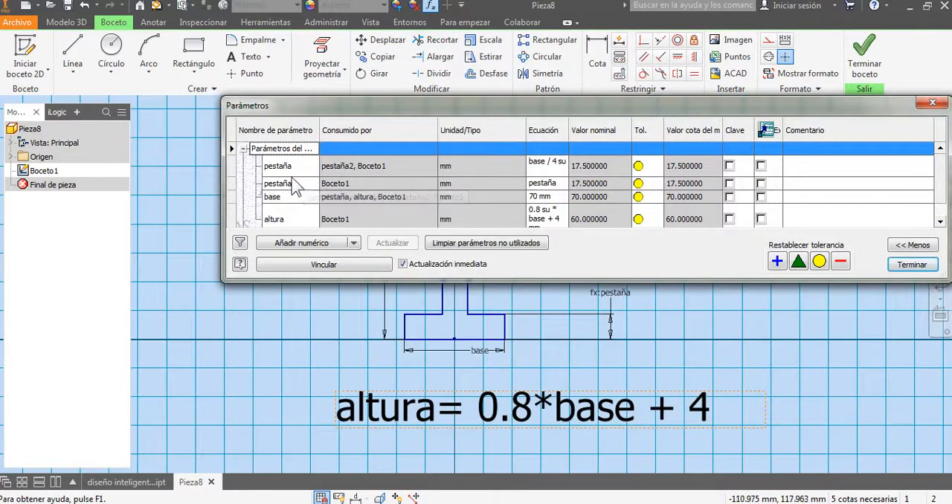
scroll(327, 192, down, 2)
click(301, 183)
click(298, 162)
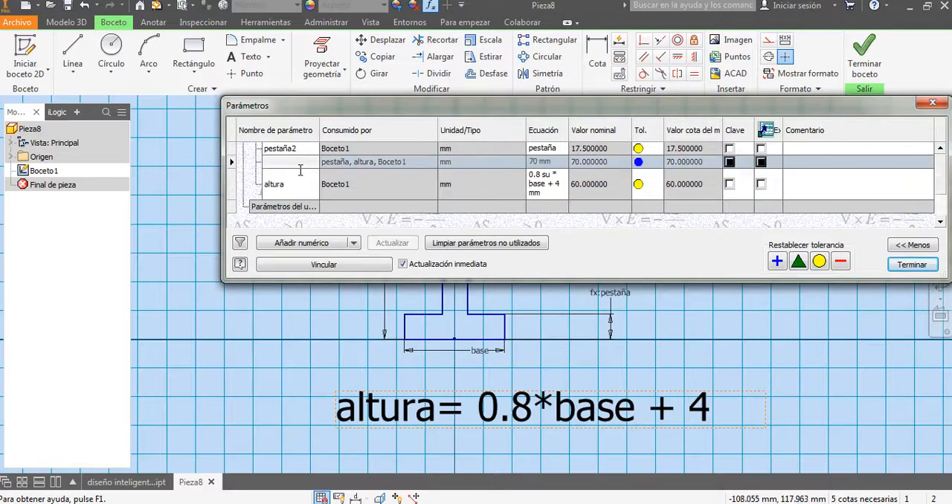
scroll(301, 179, up, 2)
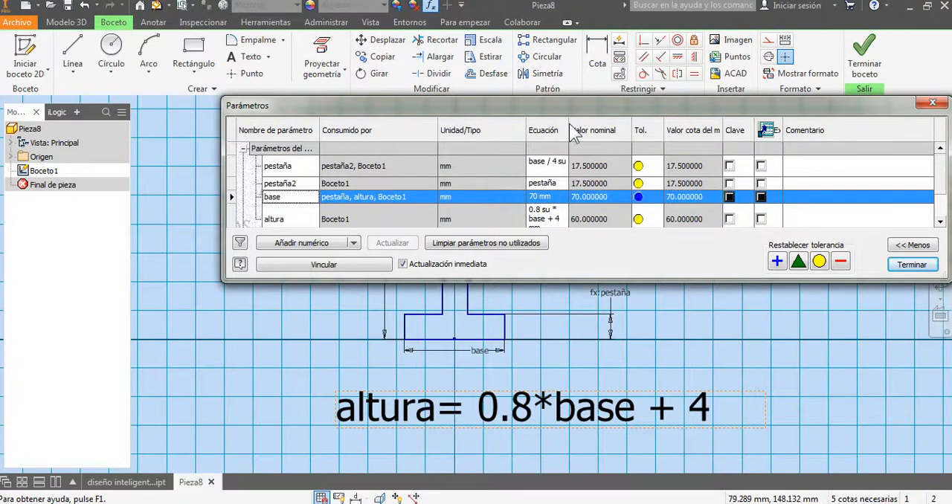
drag(569, 125, 624, 125)
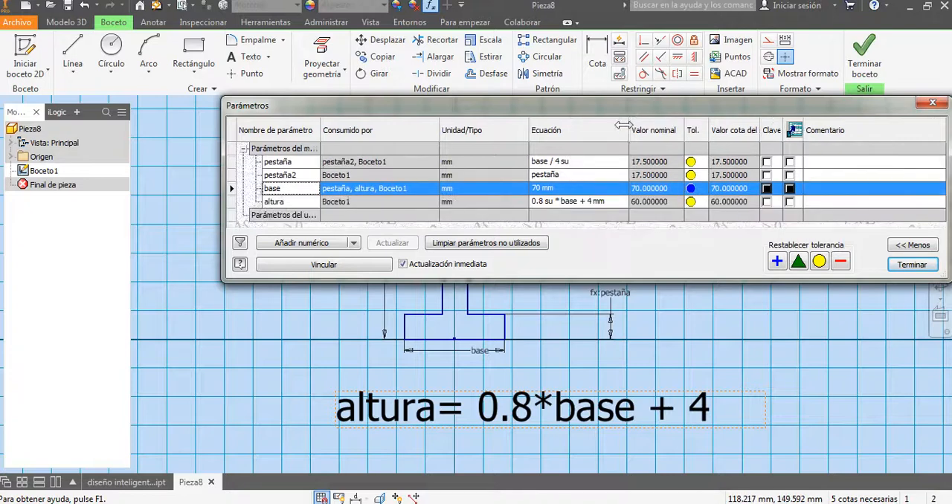
click(583, 165)
click(595, 199)
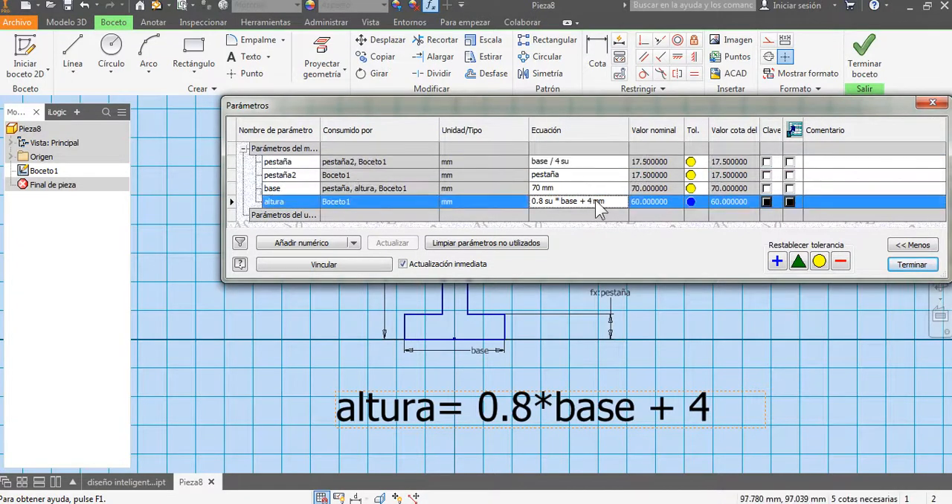
click(912, 265)
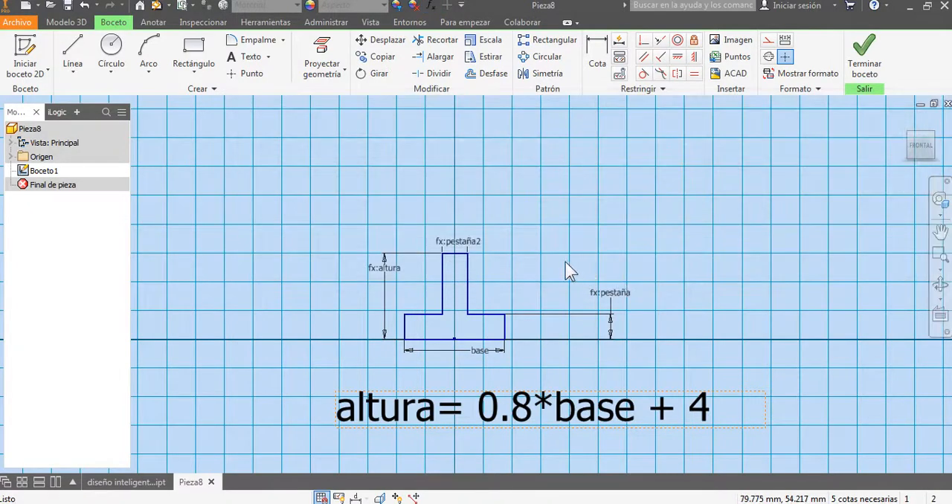
Step: Move the altura equation text further below the profile
scroll(546, 279, down, 2)
scroll(539, 277, up, 4)
middle_drag(538, 277, 546, 233)
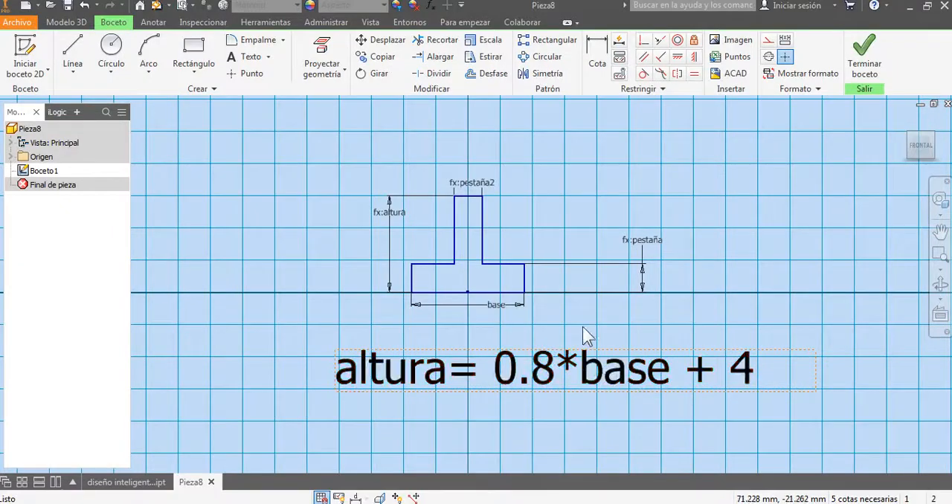
drag(597, 382, 586, 427)
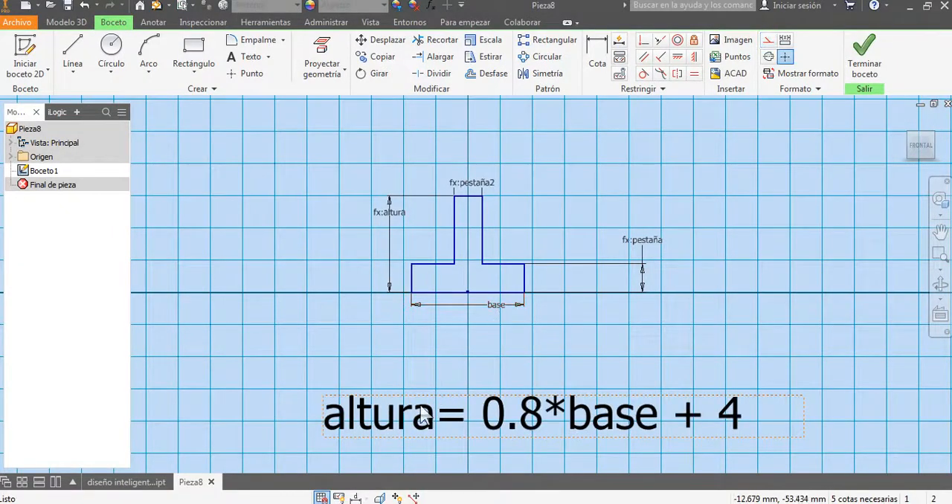
Step: Switch to Excel, set base to 10 in the Verificar row, and check the altura and pestaña formulas against the table
mouse_move(537, 503)
click(529, 451)
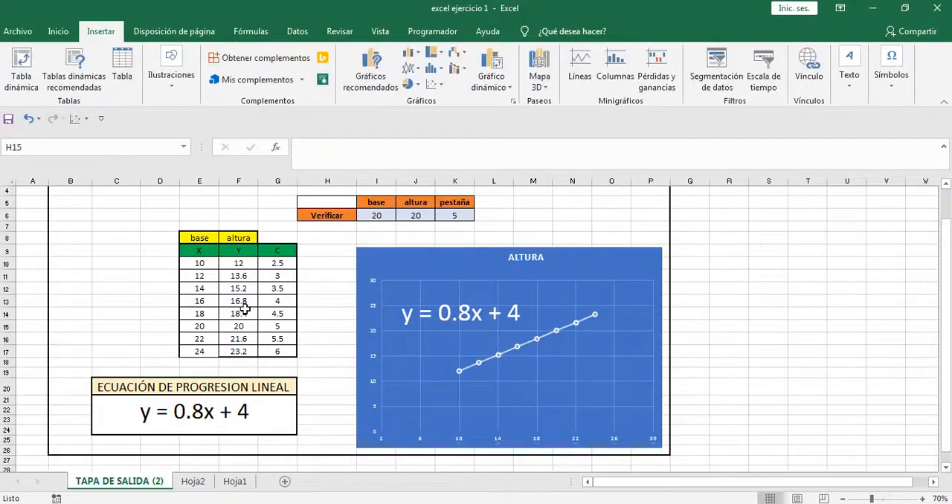
click(201, 263)
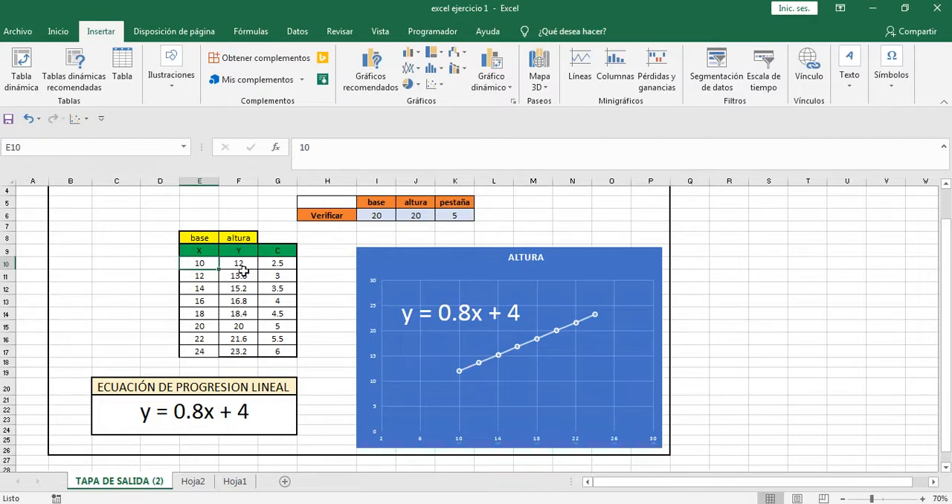
click(238, 263)
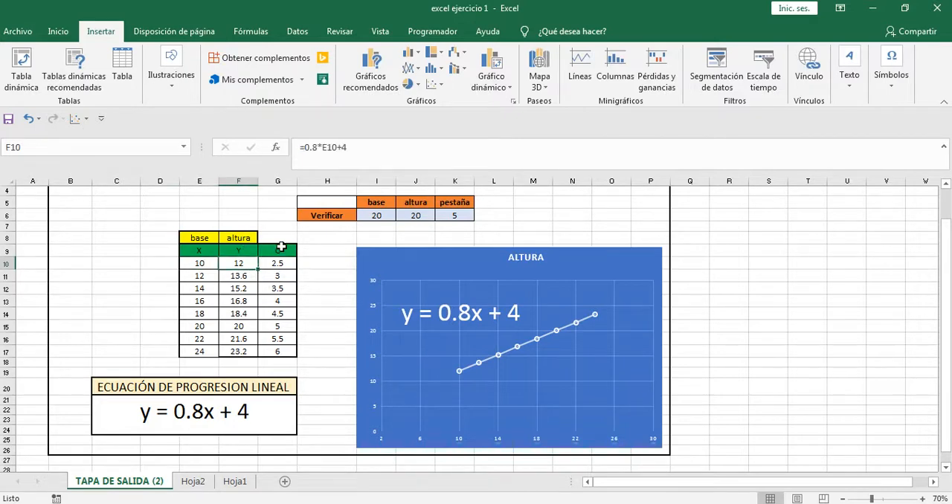
click(284, 265)
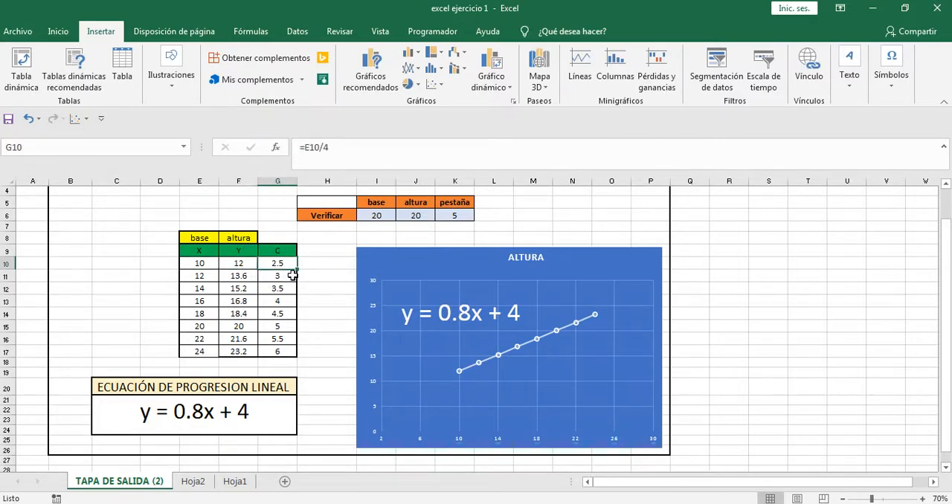
click(383, 216)
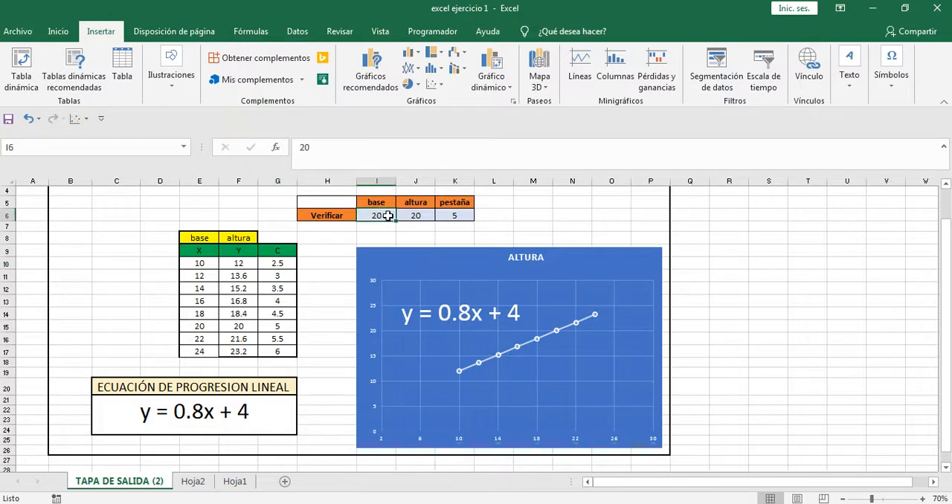
text(10)
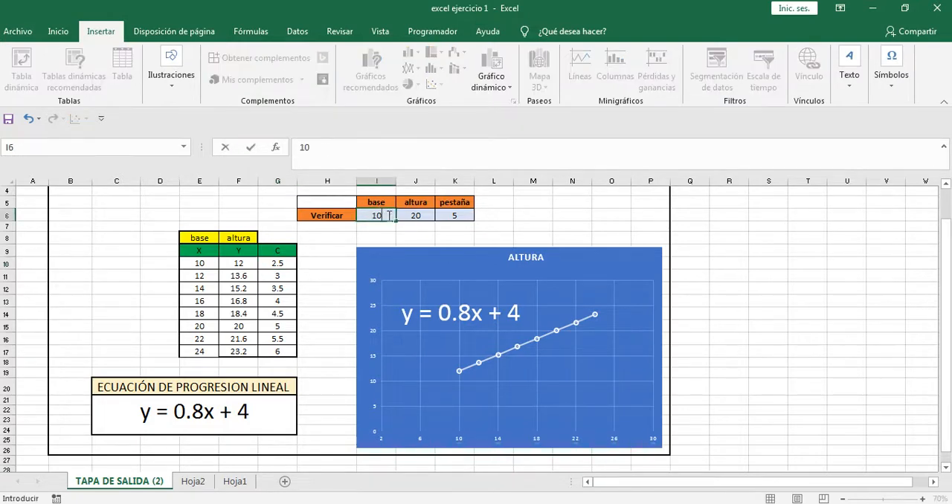
click(546, 215)
click(426, 217)
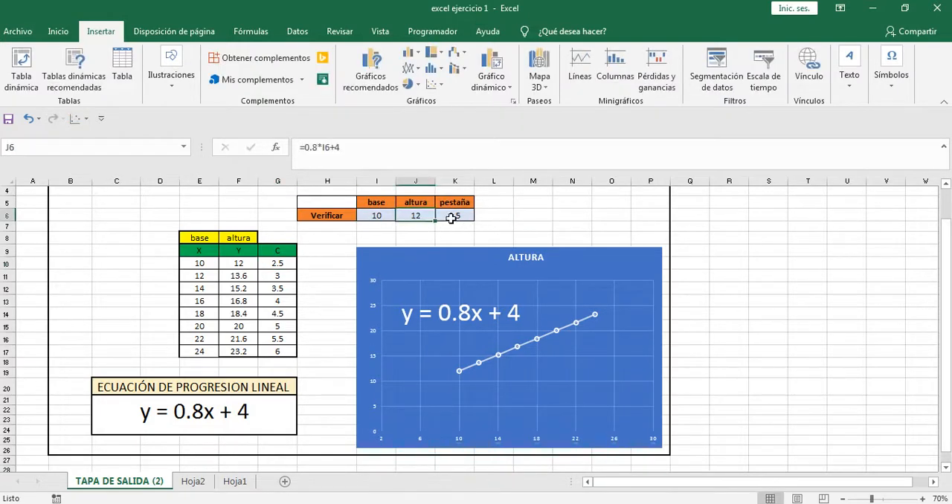
click(452, 217)
Step: Return to Inventor, check the altura dimension's expression, and set the base dimension to 10 mm
mouse_move(493, 503)
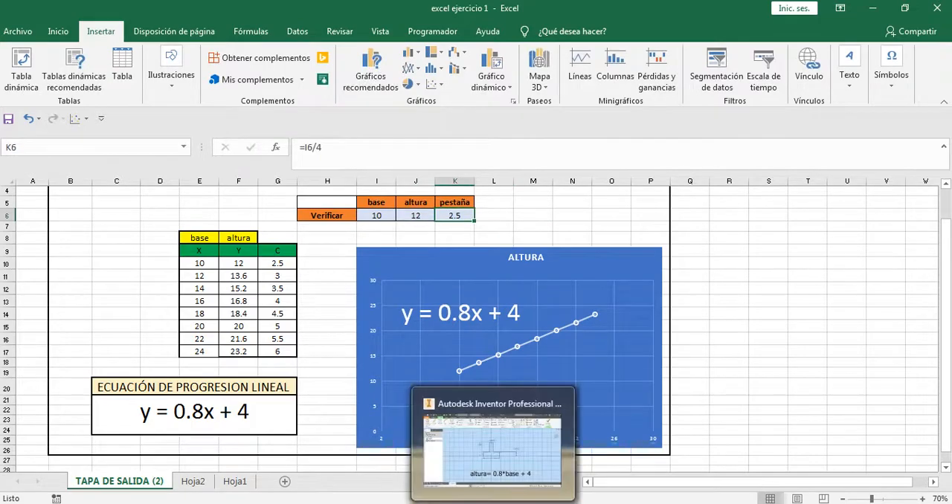
click(496, 454)
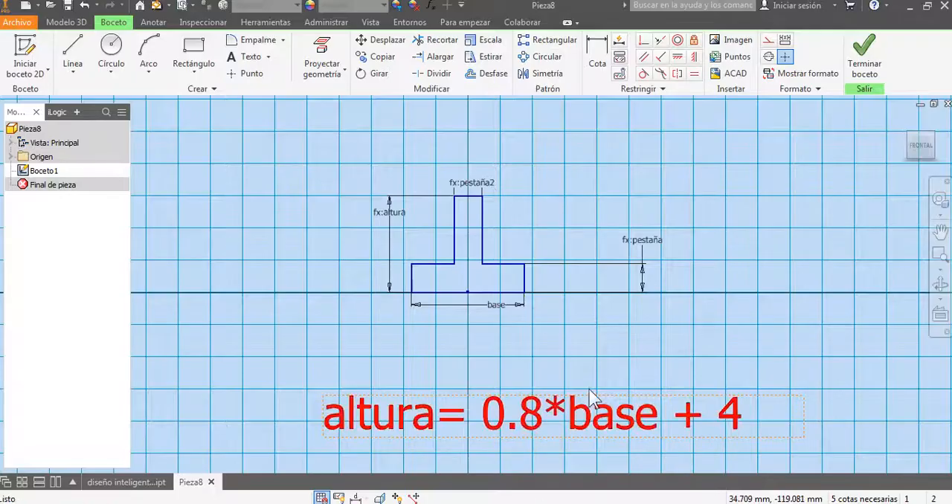
double_click(393, 218)
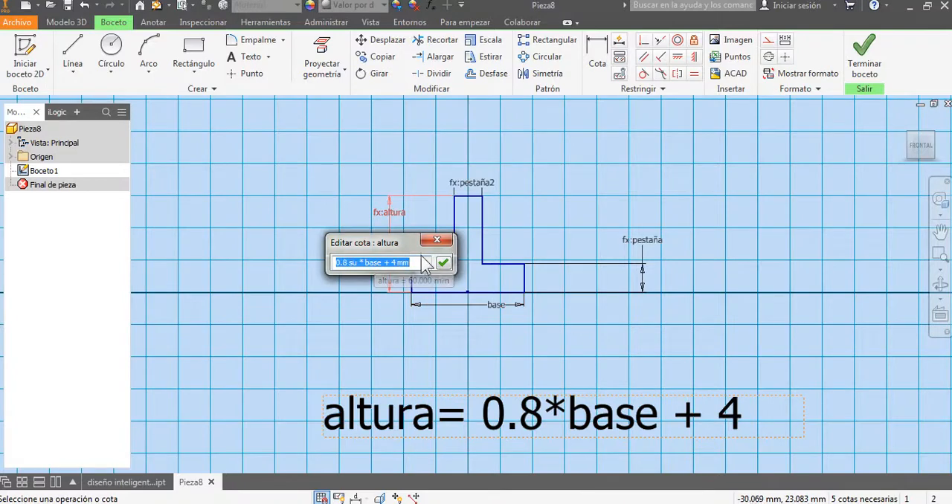
key(Return)
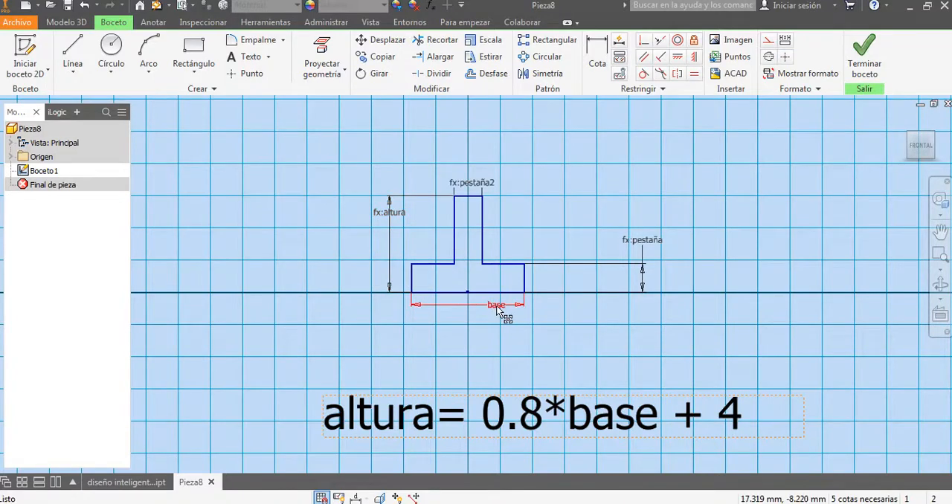
double_click(499, 307)
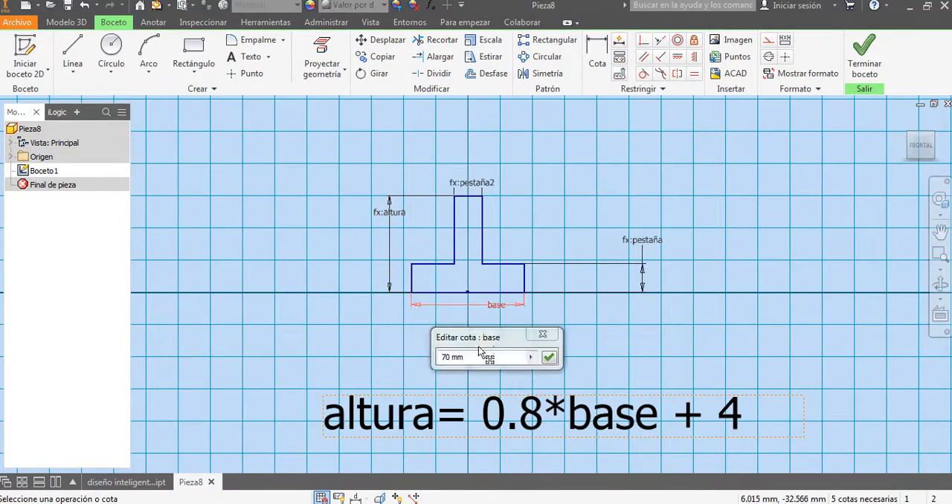
text(10)
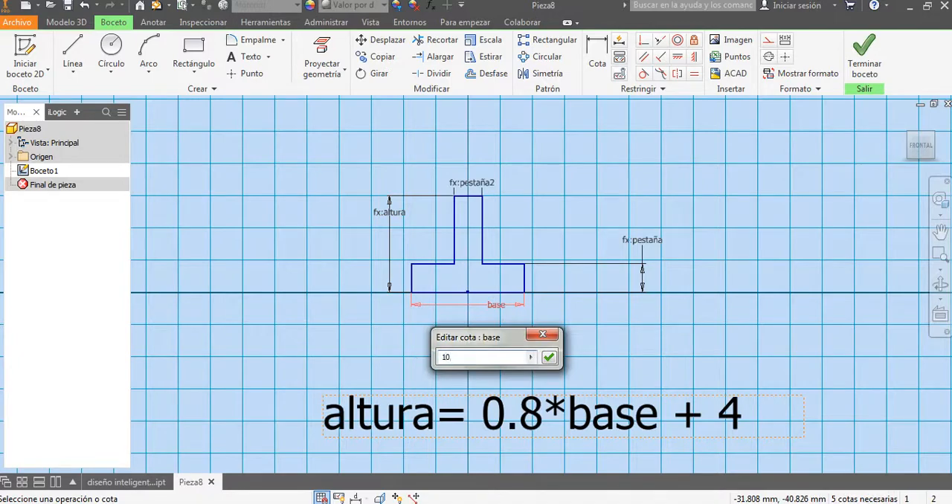
key(Return)
scroll(427, 307, down, 3)
scroll(499, 350, up, 2)
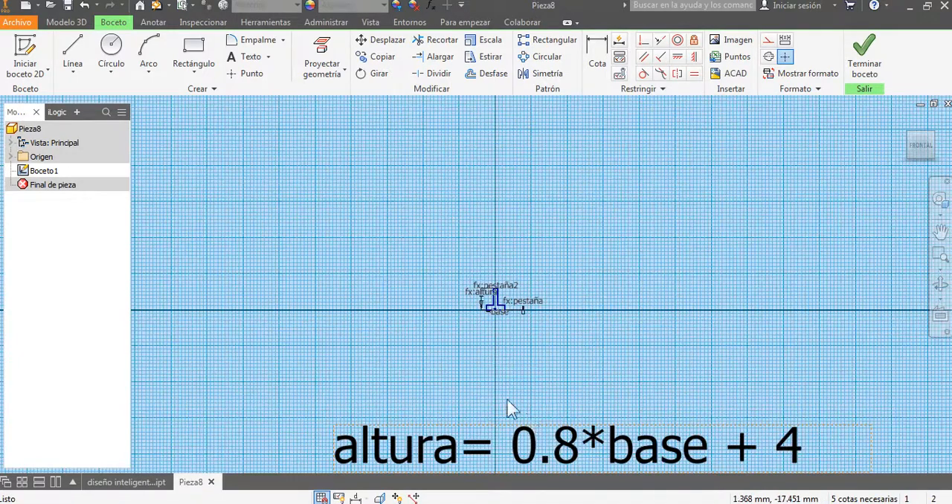
scroll(509, 301, down, 6)
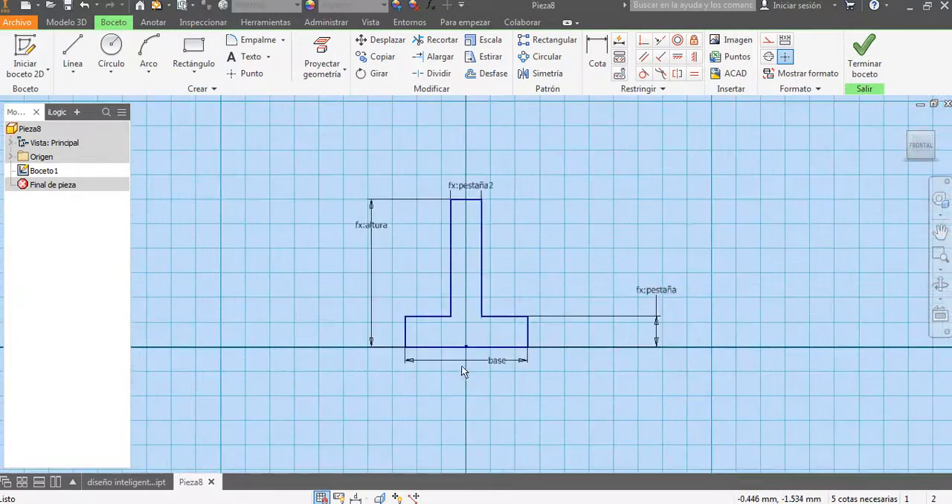
Step: Display the sketch dimensions as expressions (Expresión)
click(357, 498)
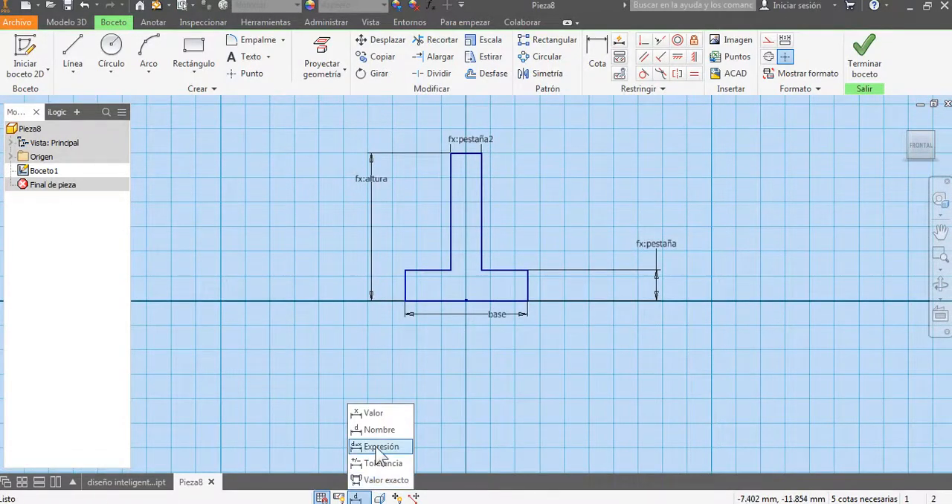
click(380, 447)
middle_drag(512, 351, 508, 376)
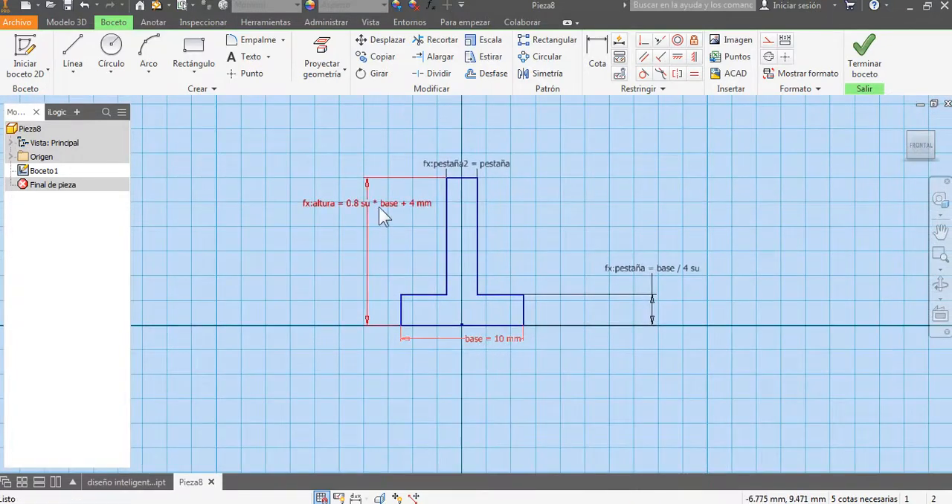
Step: Display the sketch dimensions as values (Valor) and compare them with base, altura and pestaña in Excel's Verificar row
click(355, 497)
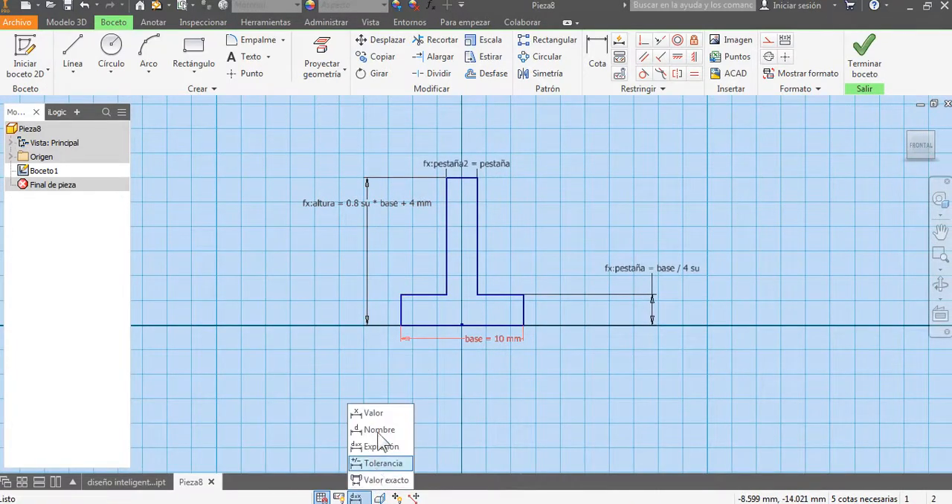
click(381, 408)
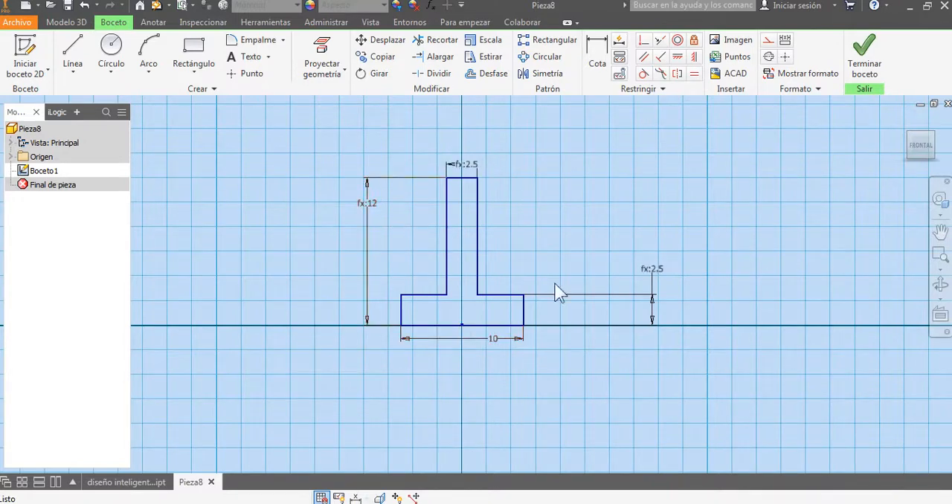
key(alt+Tab)
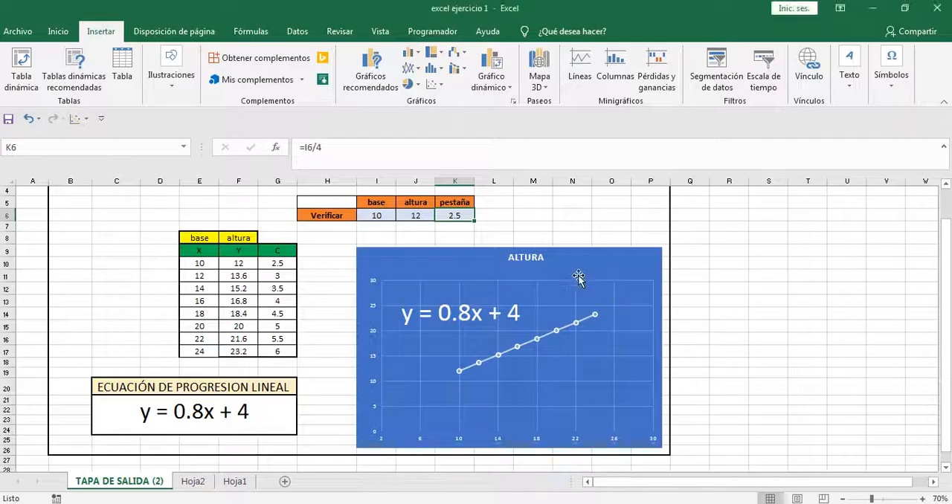
click(422, 218)
click(376, 215)
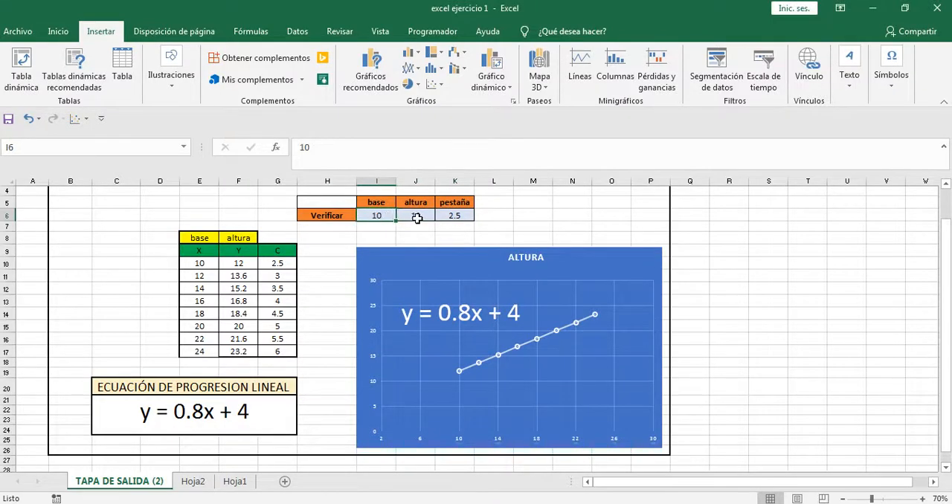
click(415, 216)
click(454, 216)
click(509, 223)
key(alt+Tab)
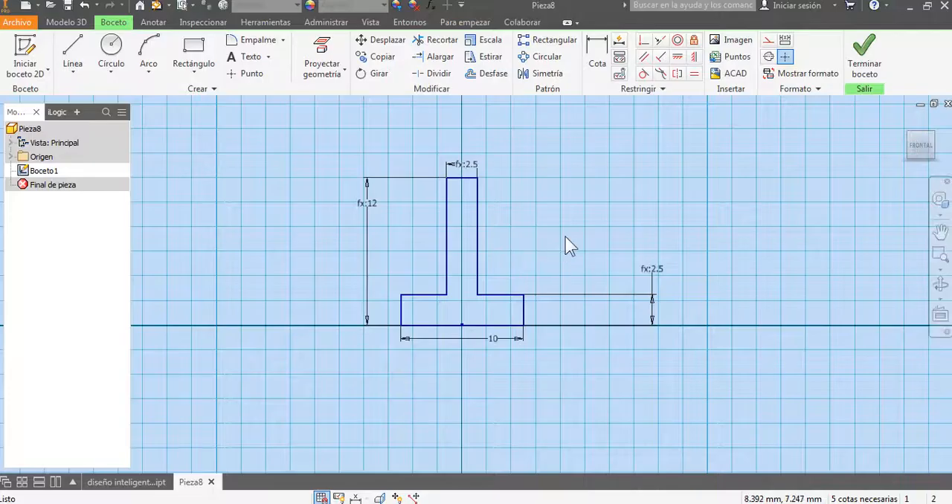
Step: Switch to Excel, check the table's last row, and set base to 24 in the Verificar row
key(alt+Tab)
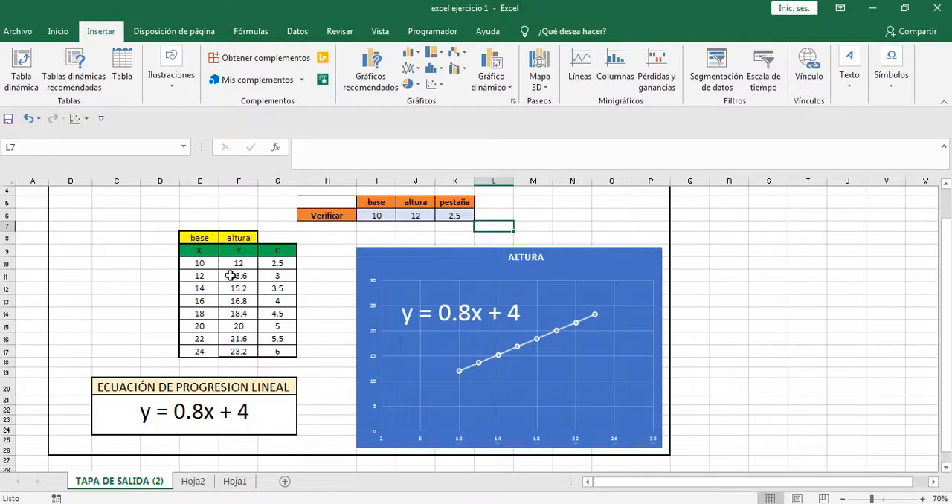
click(200, 352)
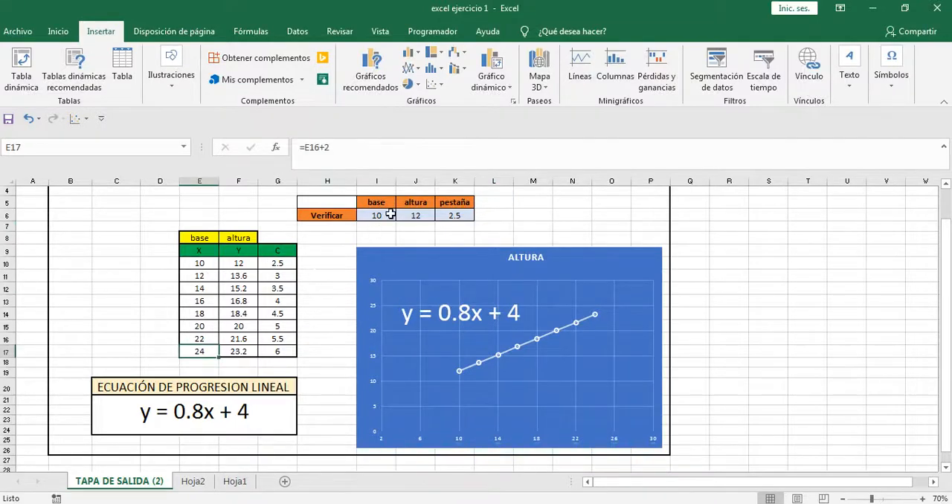
click(240, 352)
click(388, 217)
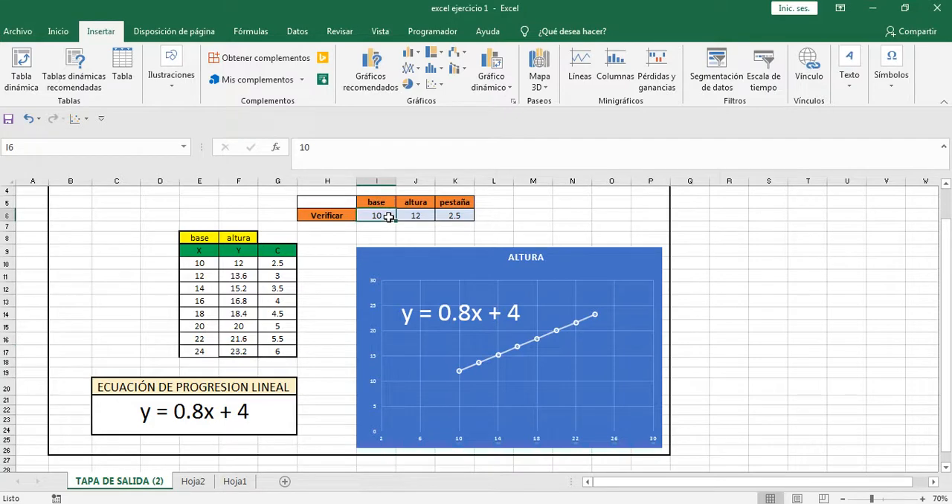
text(24)
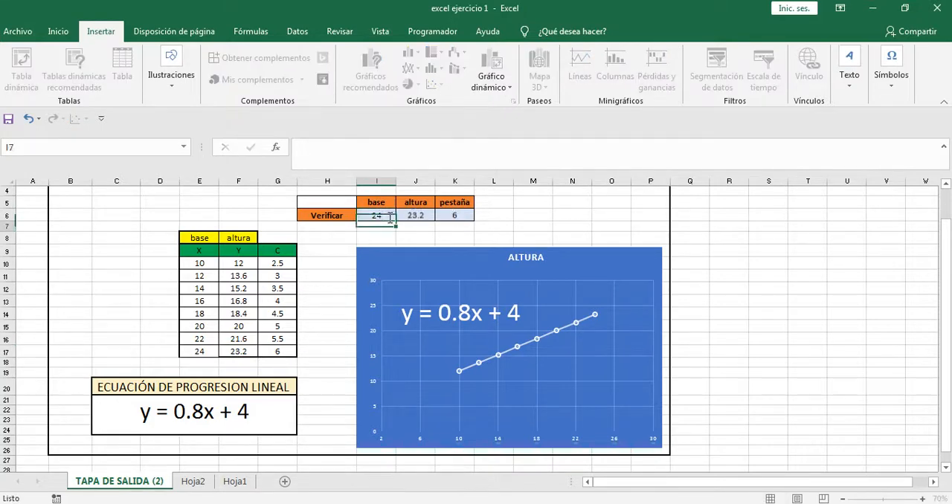
key(Return)
click(487, 225)
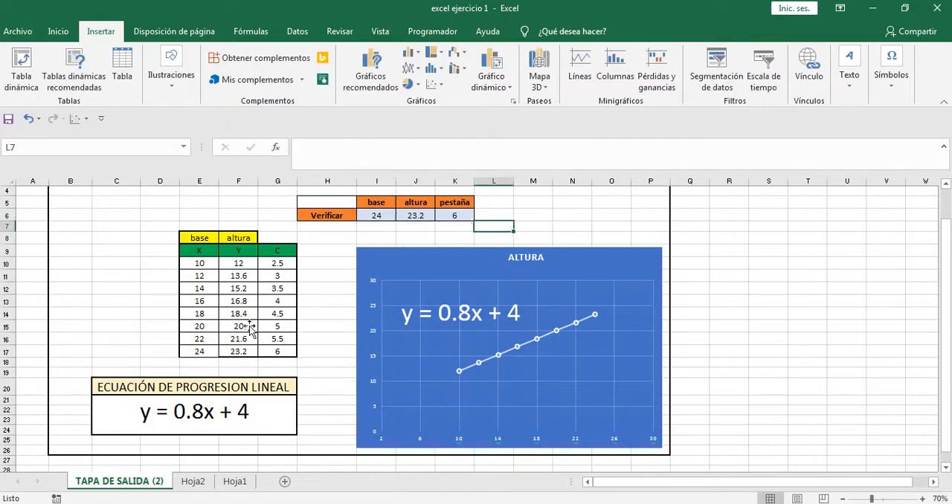
click(531, 214)
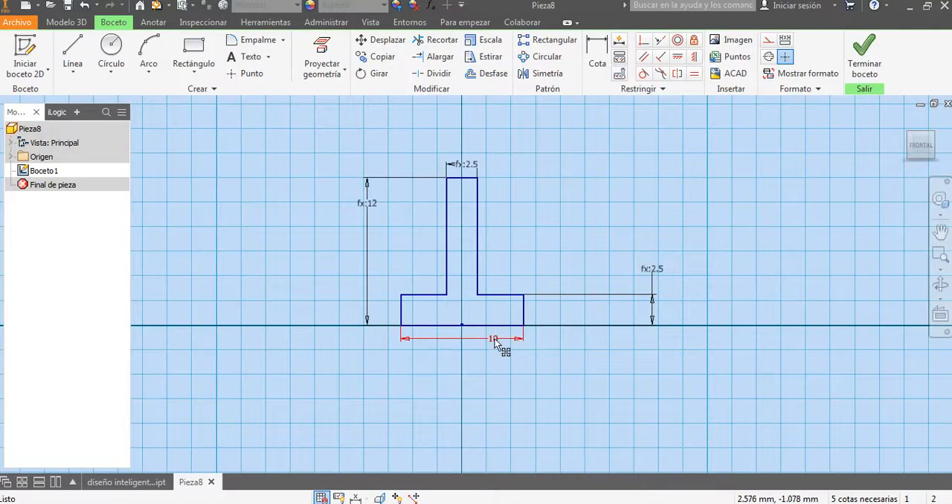
Step: In Inventor, set the base dimension of the inverted-T sketch to 24 mm
double_click(492, 340)
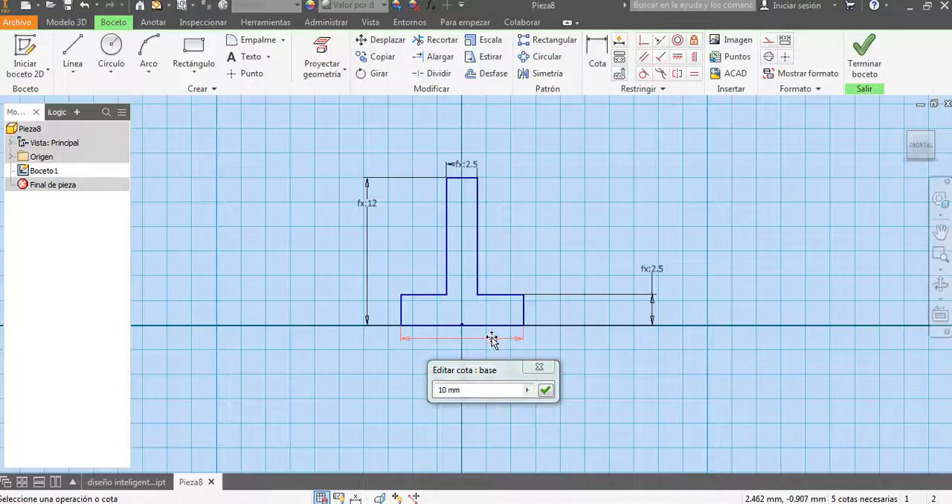
click(487, 396)
text(24)
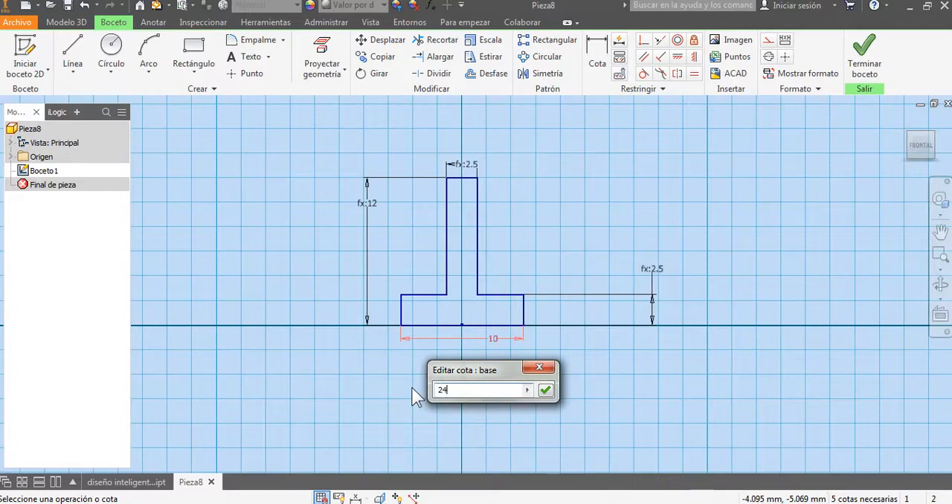
key(Return)
scroll(440, 382, down, 3)
scroll(437, 307, up, 5)
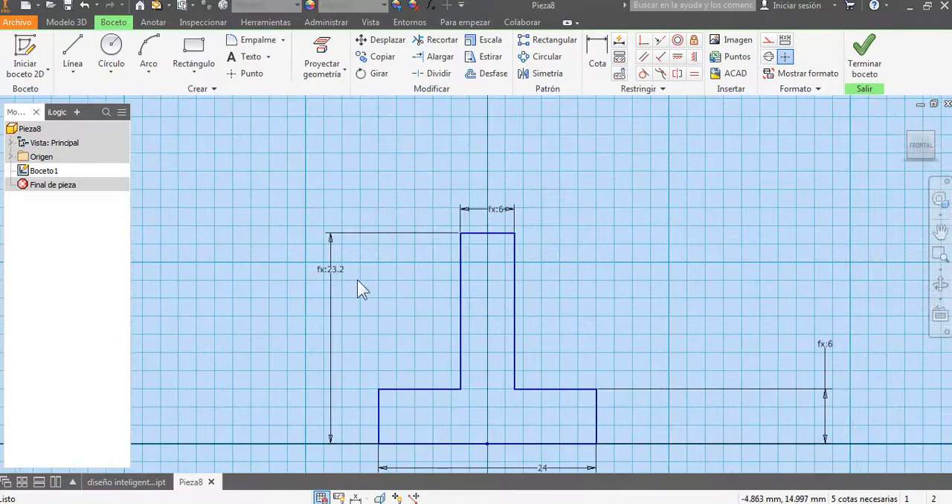
middle_drag(424, 314, 414, 285)
Step: Switch to Excel, review the base and altura table, set base to 30 in the Verificar row, and check the altura formula
key(alt+Tab)
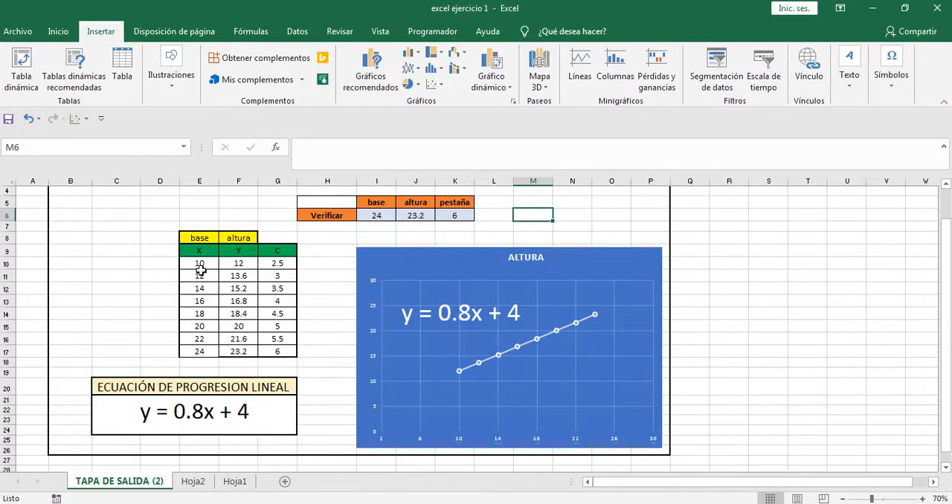
drag(201, 264, 240, 351)
click(325, 287)
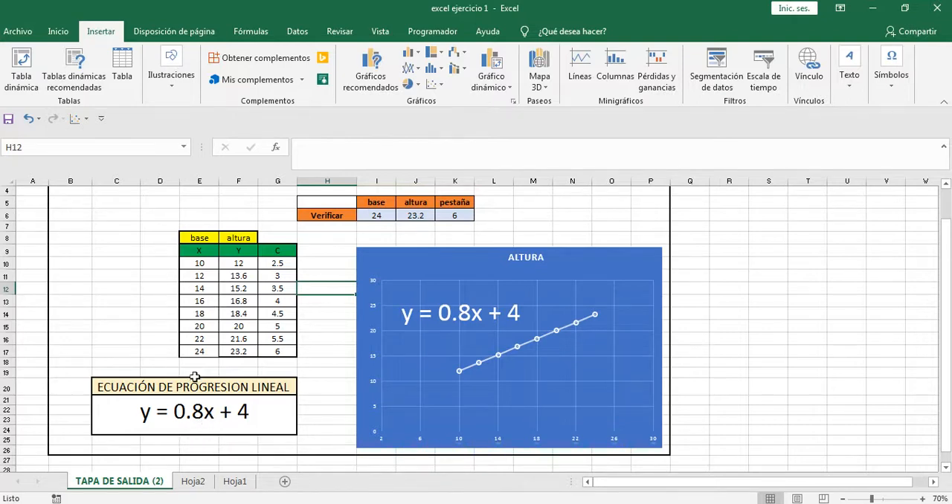
click(189, 450)
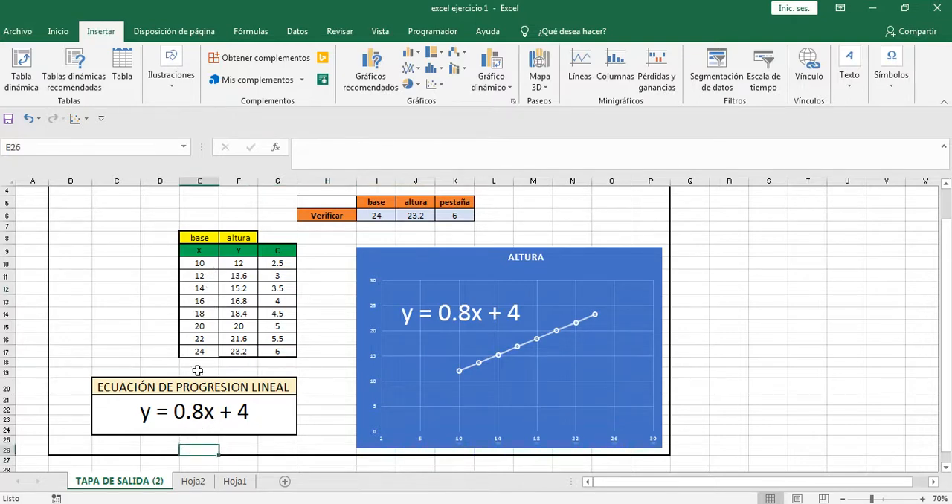
click(389, 215)
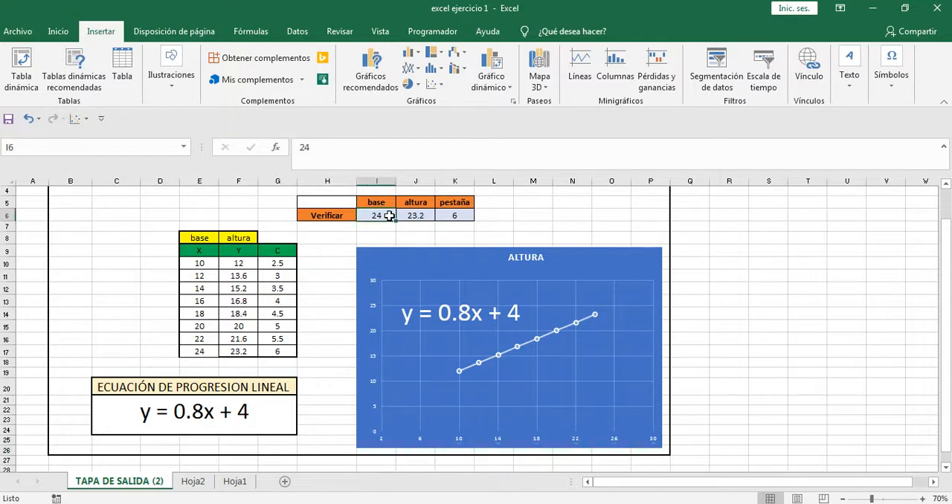
text(30)
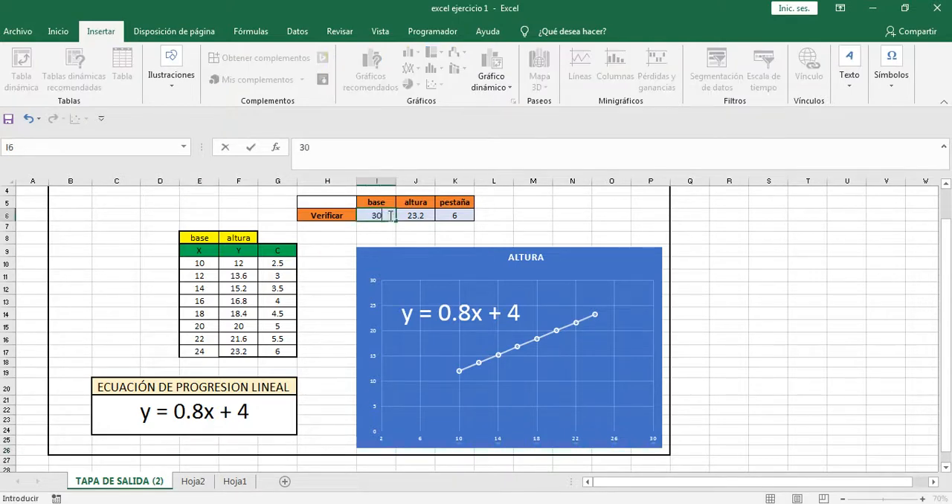
key(Return)
click(413, 215)
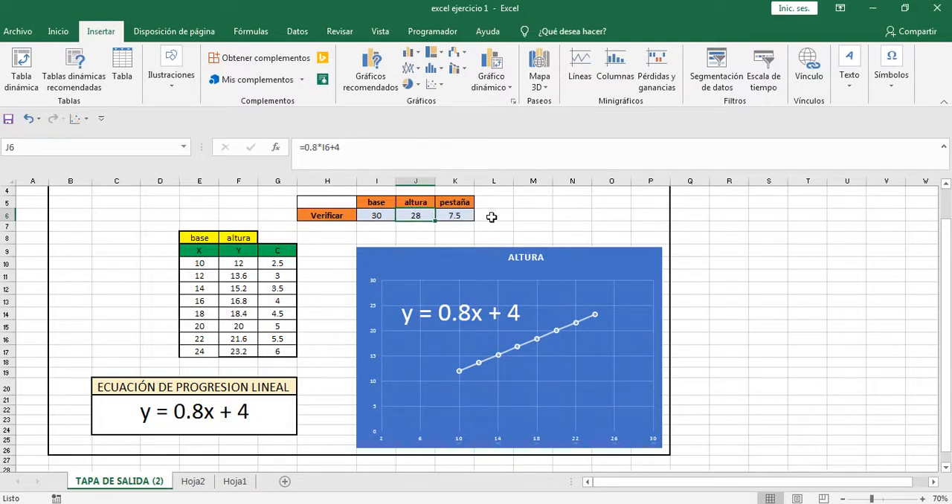
Step: Return to Inventor and set the base dimension of the inverted-T sketch to 30 mm
key(alt+Tab)
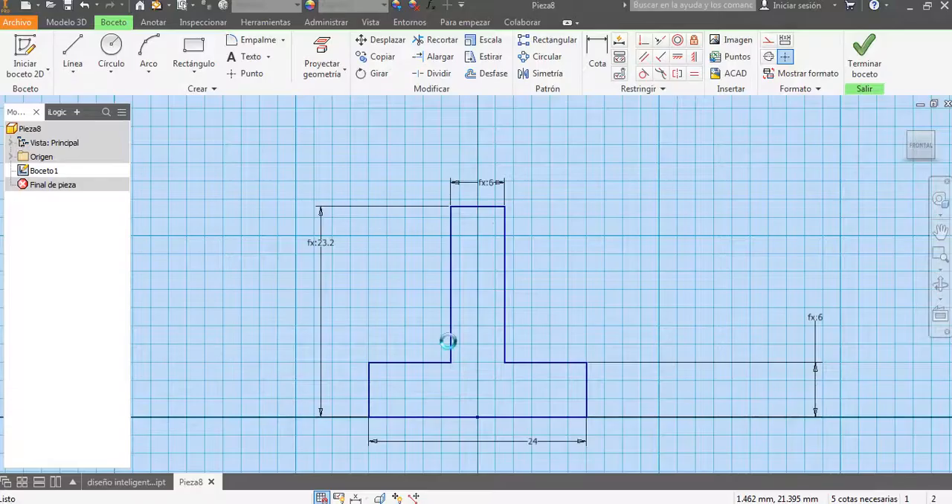
double_click(532, 442)
text(30)
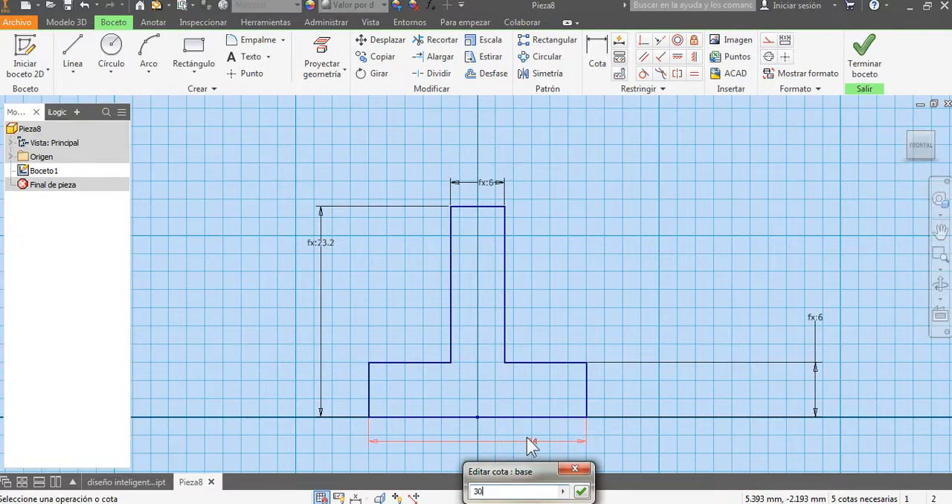
key(Return)
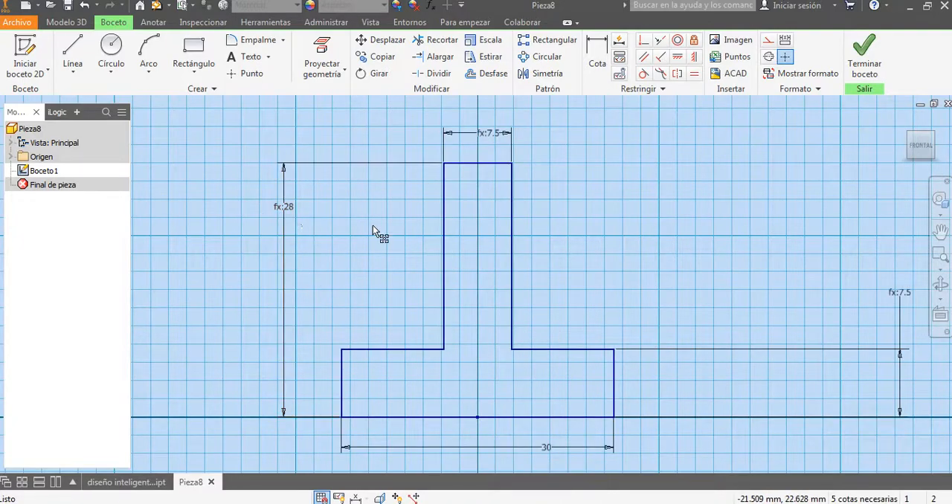
scroll(616, 205, up, 3)
middle_drag(602, 219, 590, 224)
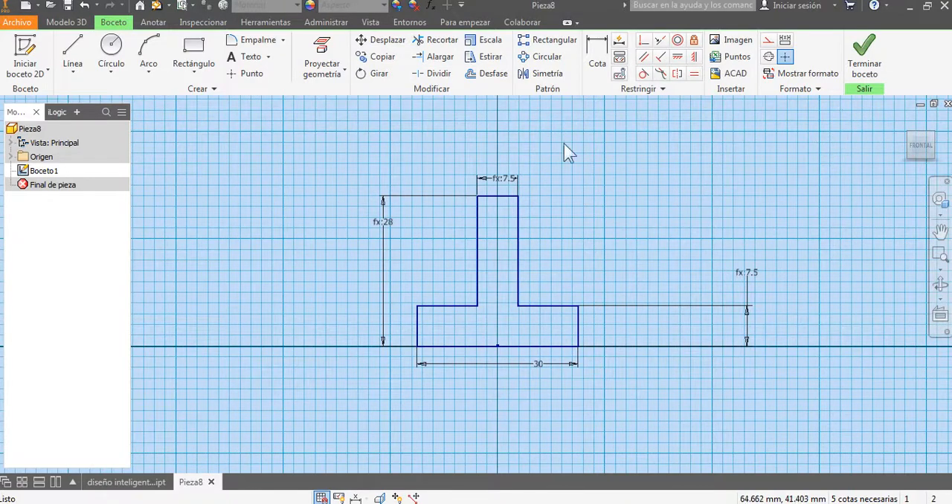
Step: Finish the sketch and extrude the inverted-T profile symmetrically, using the pestaña dimension as the distance
click(865, 51)
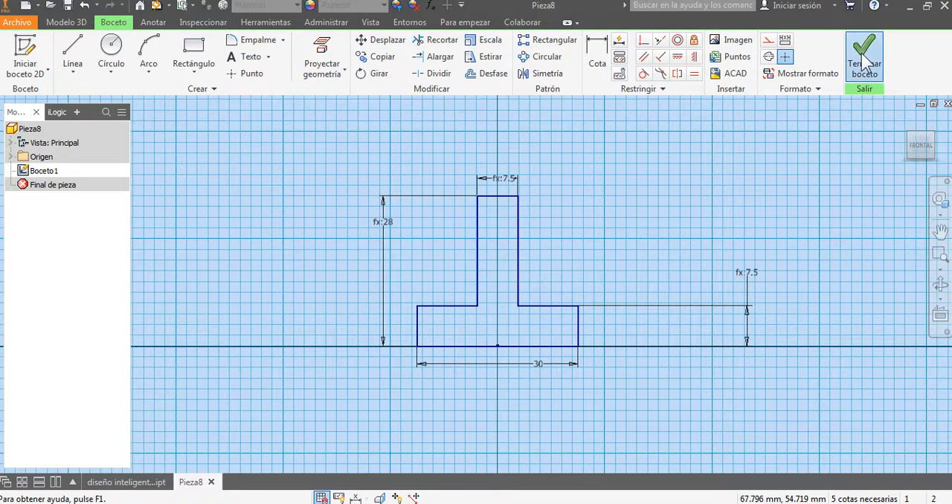
scroll(640, 204, up, 3)
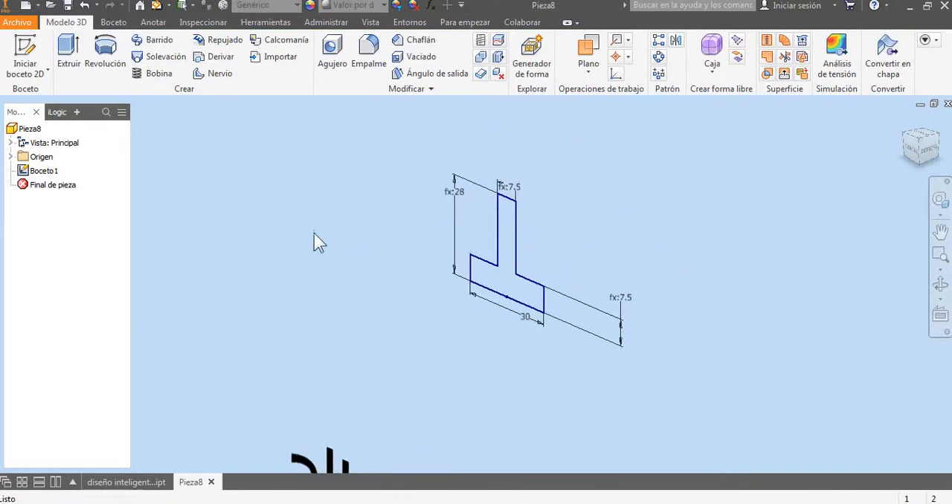
click(69, 52)
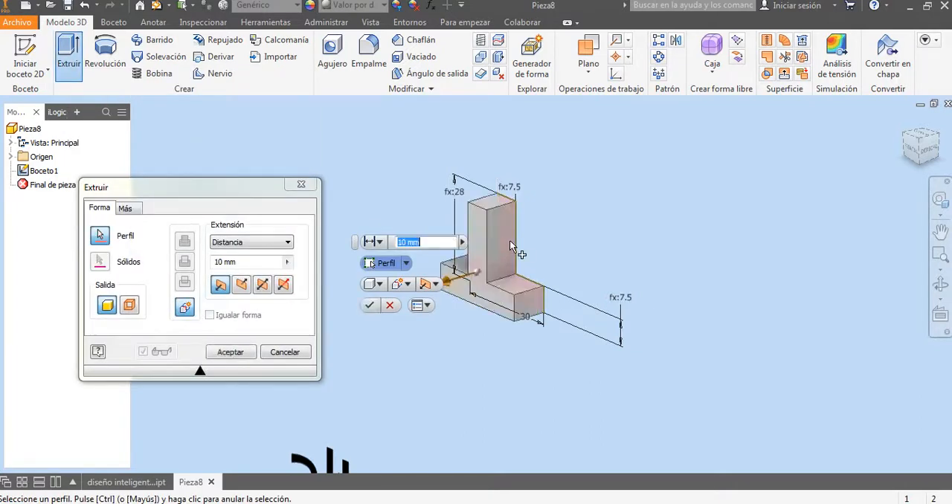
click(263, 285)
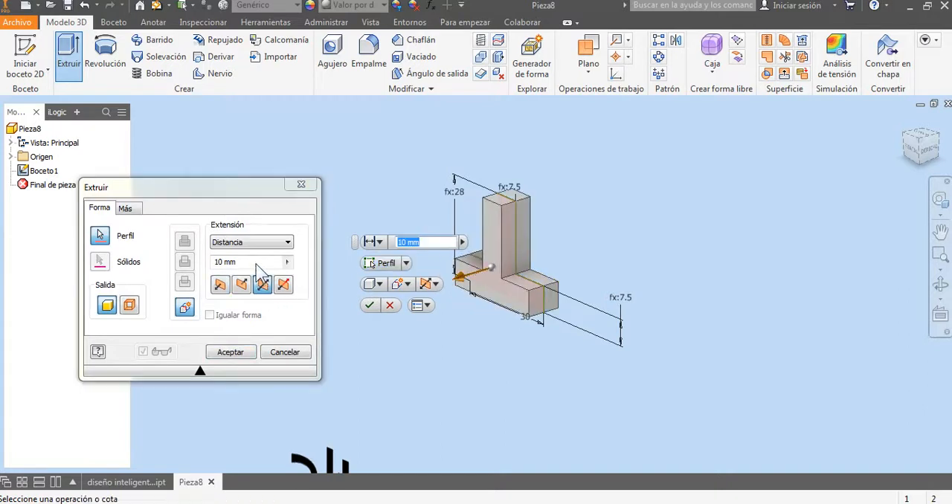
click(215, 265)
drag(215, 263, 198, 263)
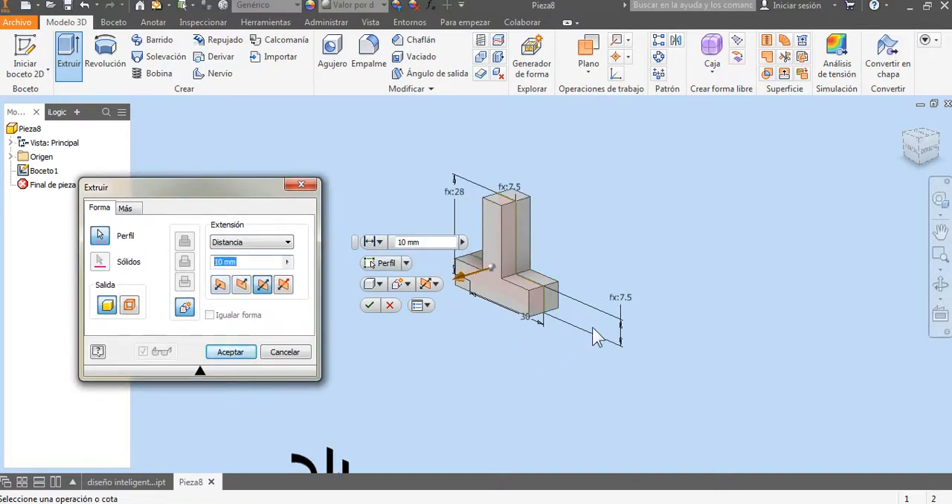
click(623, 306)
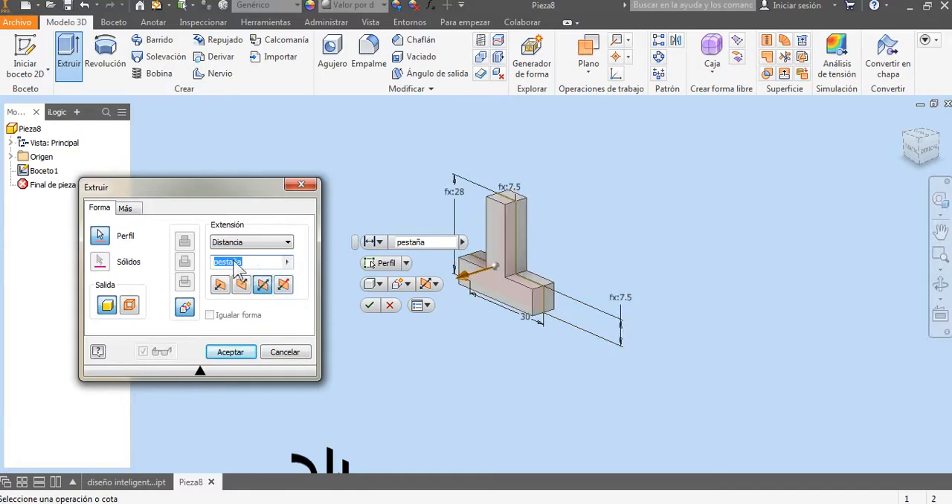
click(246, 354)
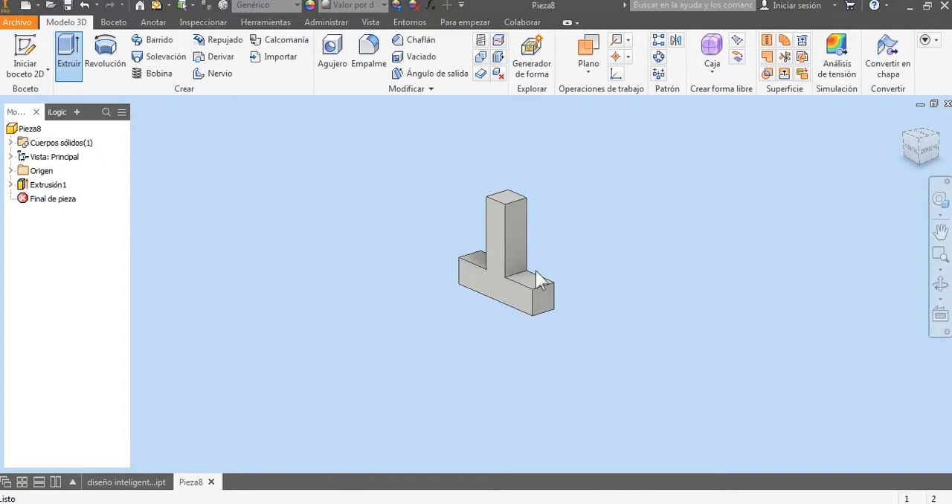
Step: Rename the extrusion distance parameter d4 as espesor in the part's parameters
click(430, 5)
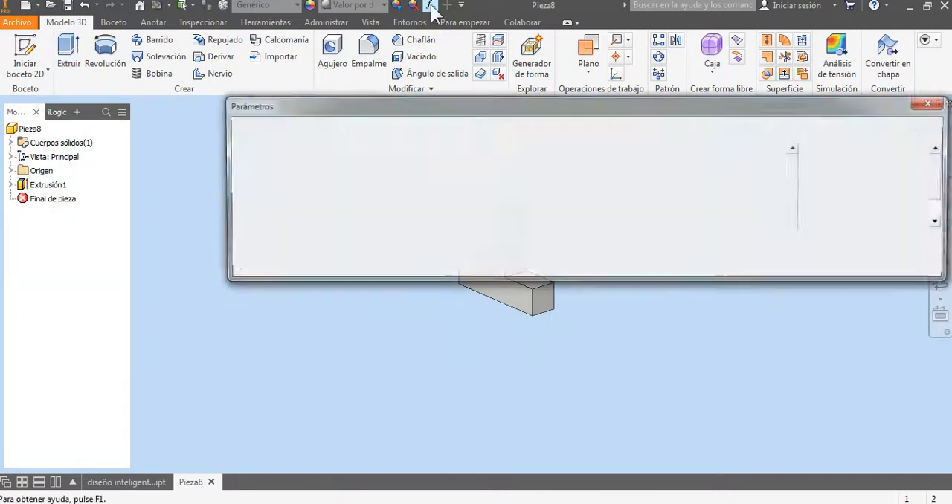
scroll(327, 196, down, 1)
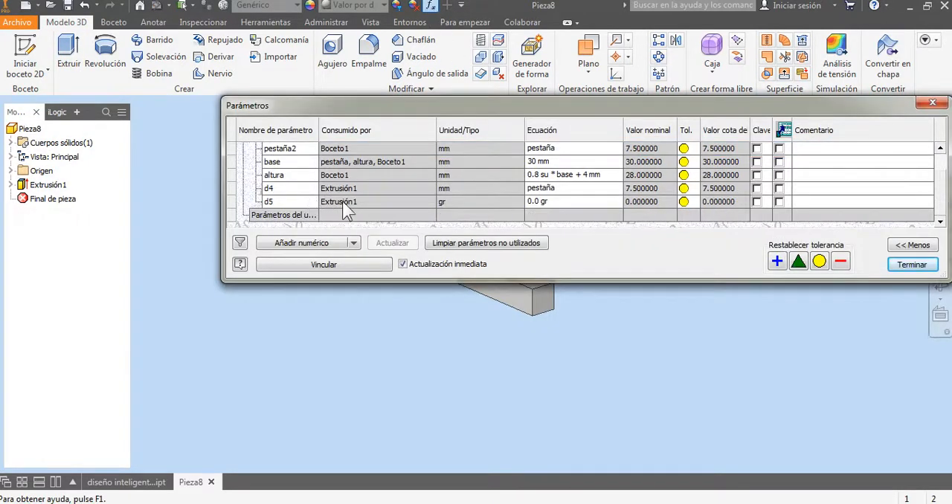
click(300, 191)
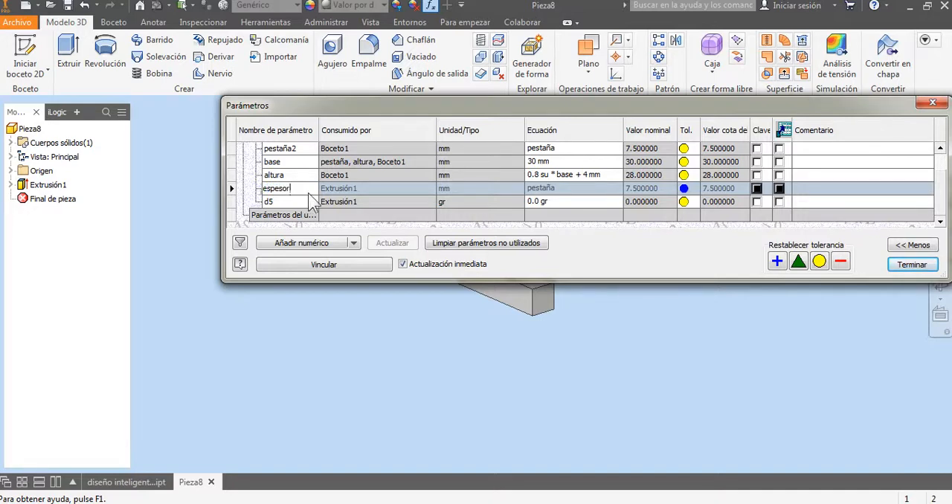
click(405, 196)
click(912, 265)
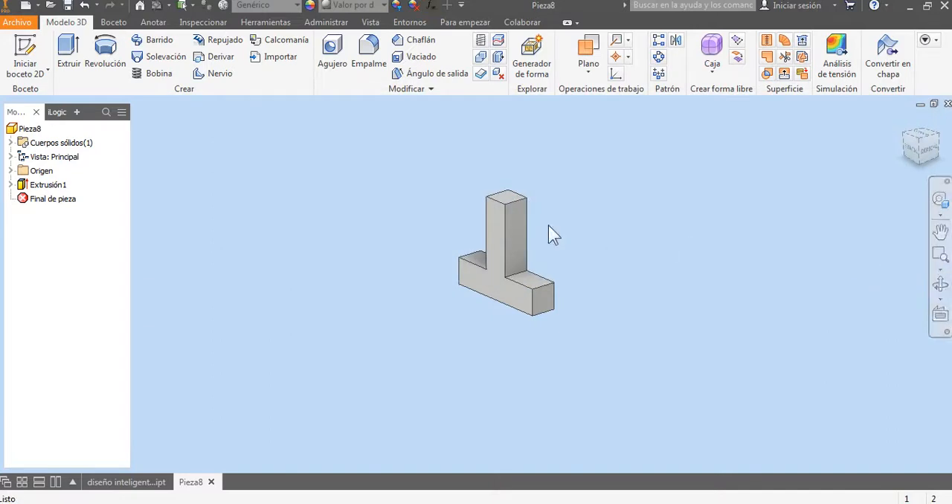
Step: Make the sketch under the extrusion visible and move the base dimension clear below the inverted-T part
click(10, 185)
click(33, 199)
right_click(34, 199)
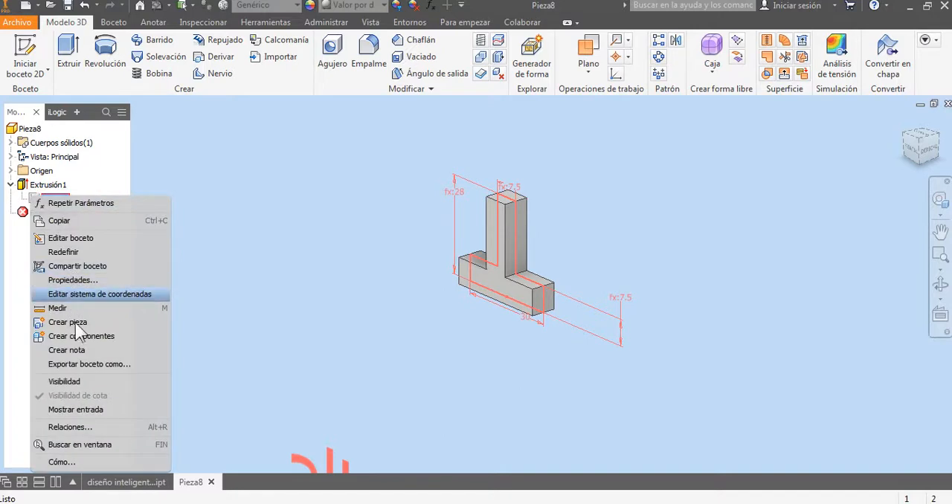
click(79, 382)
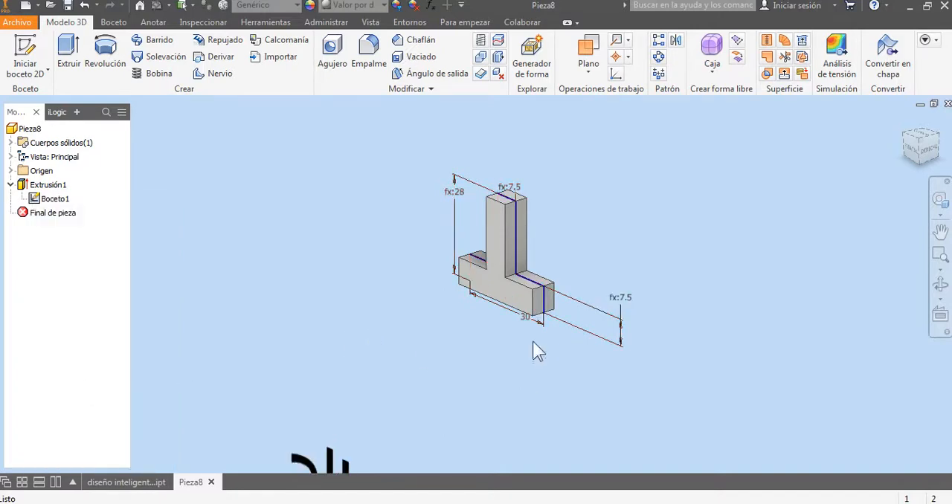
drag(524, 320, 500, 355)
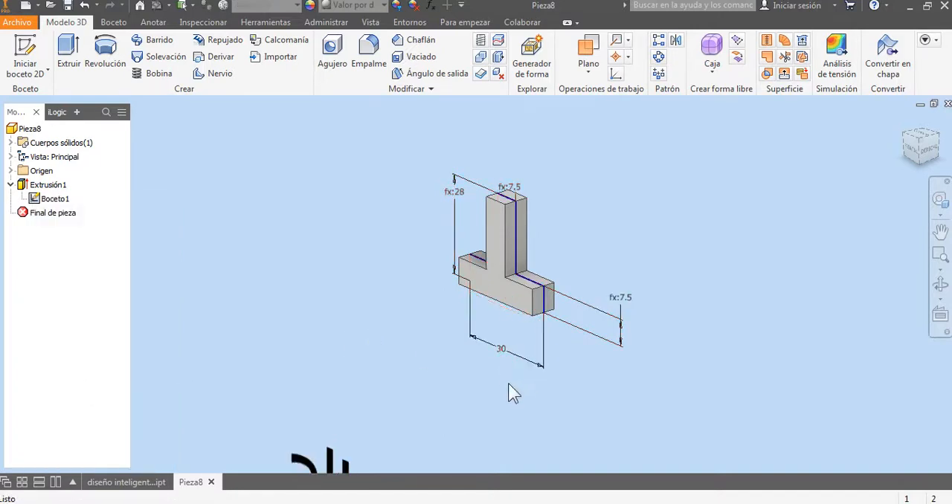
Step: Set the base dimension to 100 mm and update the solid to match the resized sketch
double_click(500, 355)
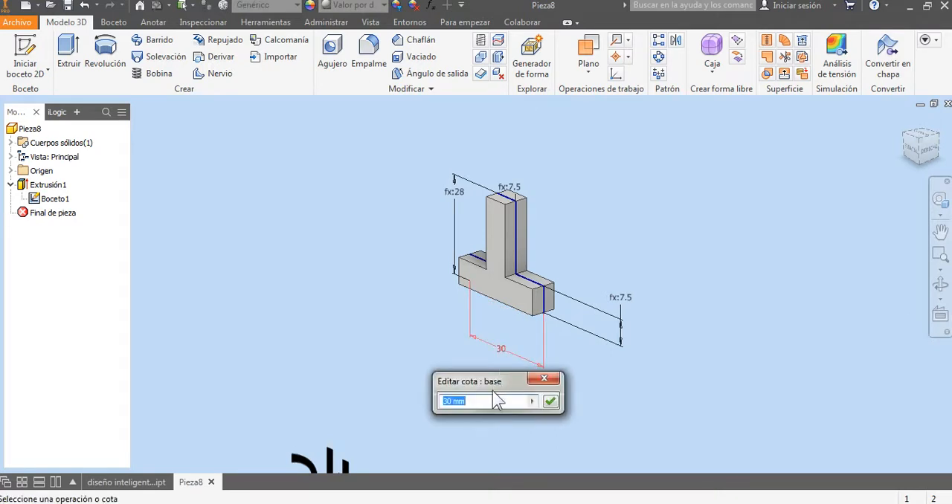
text(3)
text(00)
key(Return)
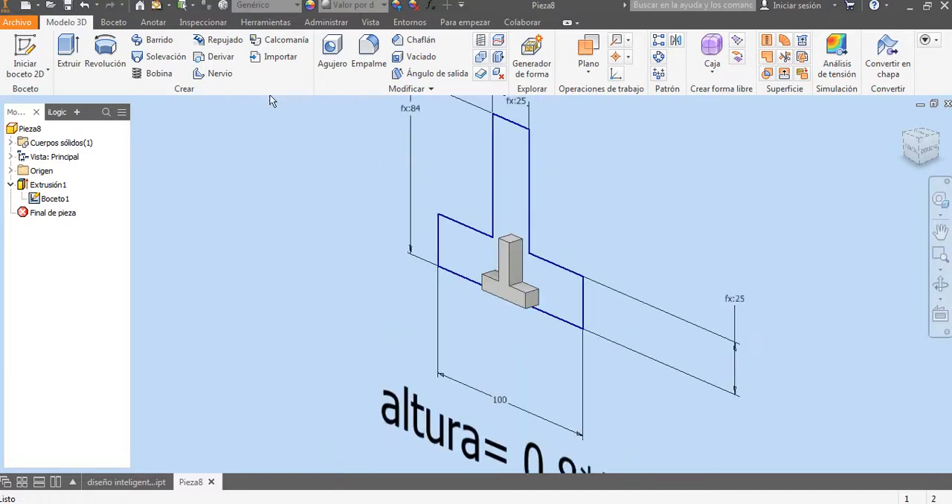
click(157, 6)
scroll(574, 250, down, 3)
middle_drag(586, 237, 537, 251)
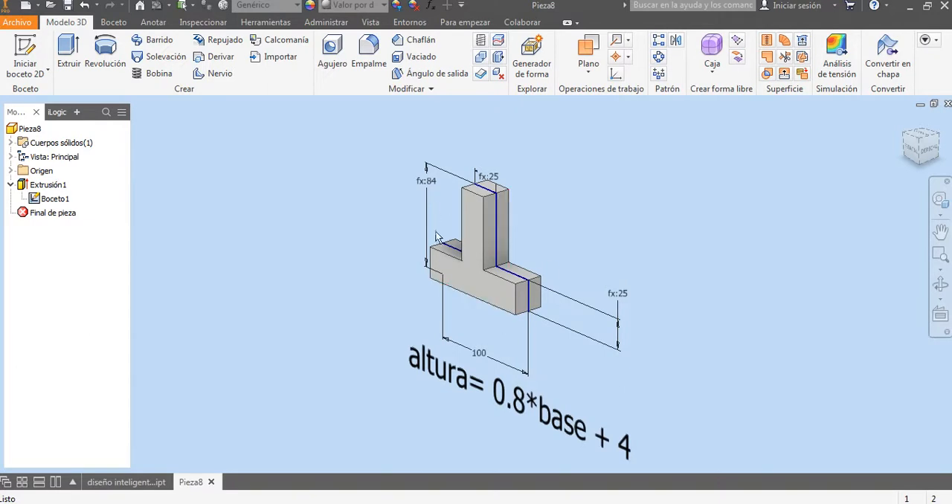
Step: Set the base dimension to 200 mm and update the solid to match the resized sketch
double_click(483, 360)
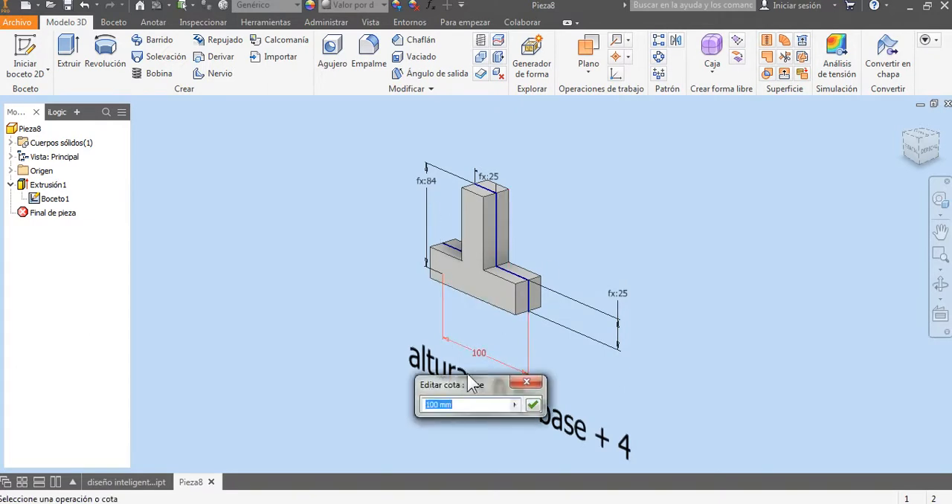
text(200)
key(Return)
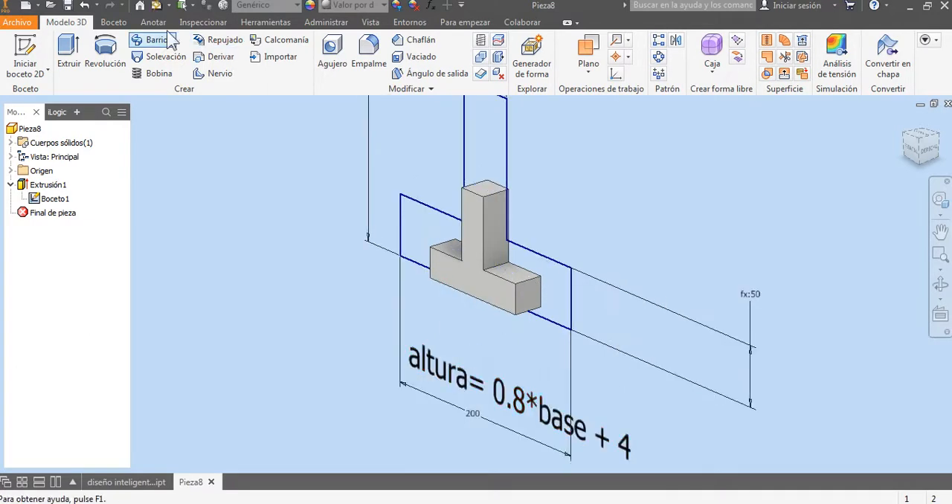
click(157, 6)
scroll(569, 226, up, 3)
middle_drag(579, 232, 564, 250)
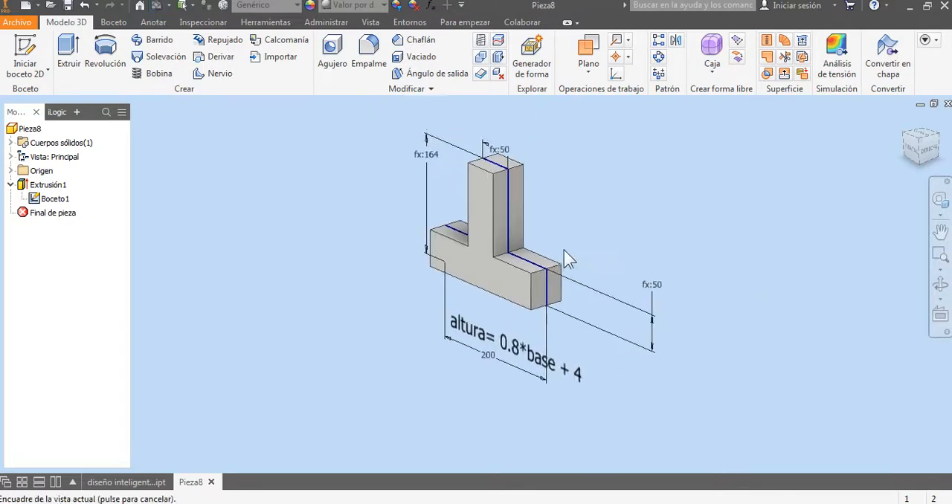
Step: Measure the vertical edge at the end of the flange and its distance to the opposite edge to check pestaña and espesor
scroll(633, 324, down, 3)
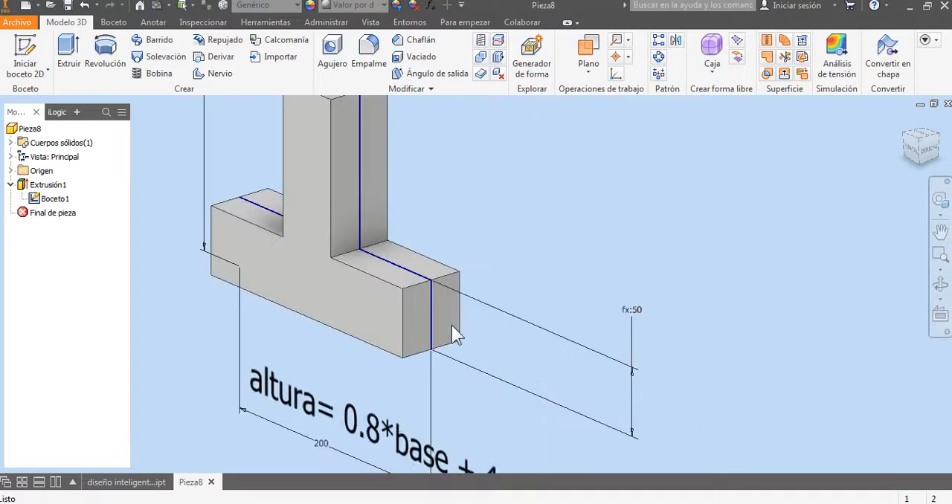
right_click(536, 191)
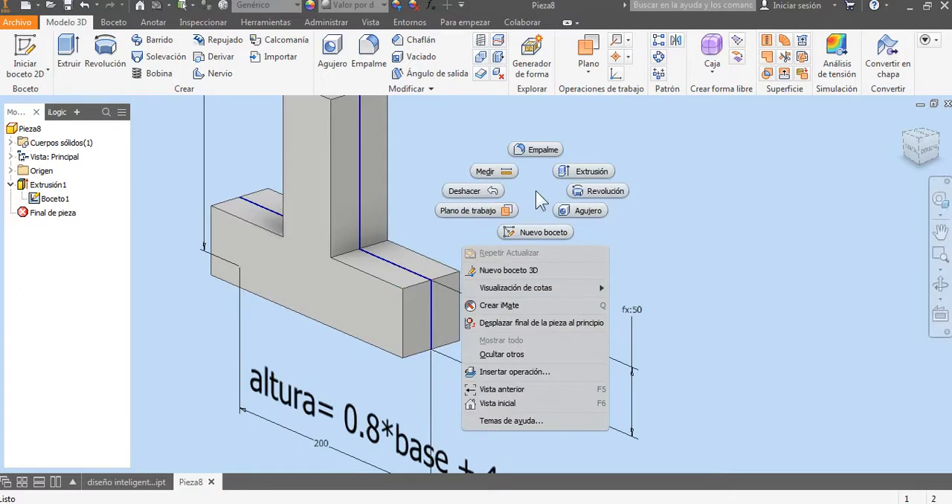
click(504, 172)
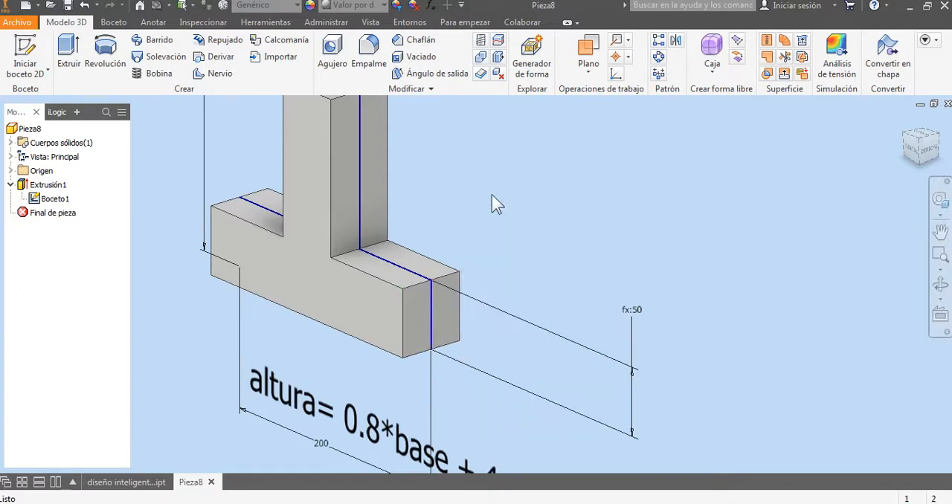
click(402, 303)
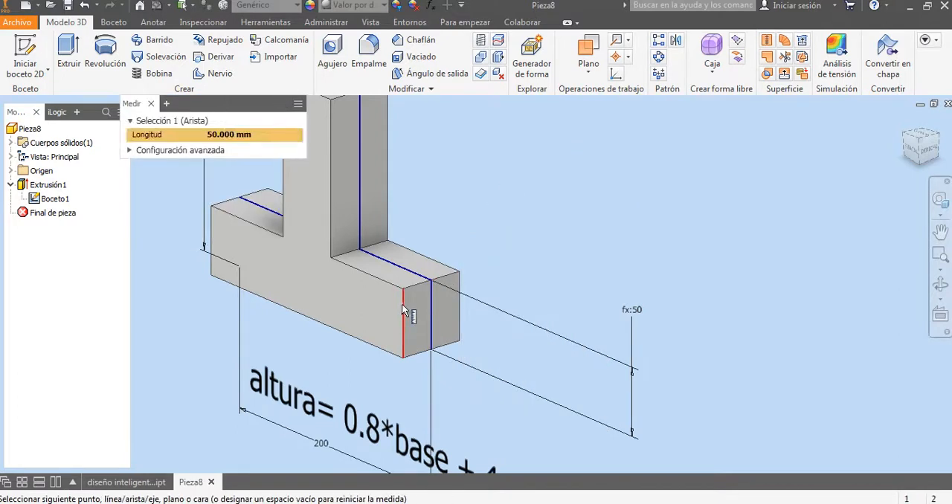
click(458, 308)
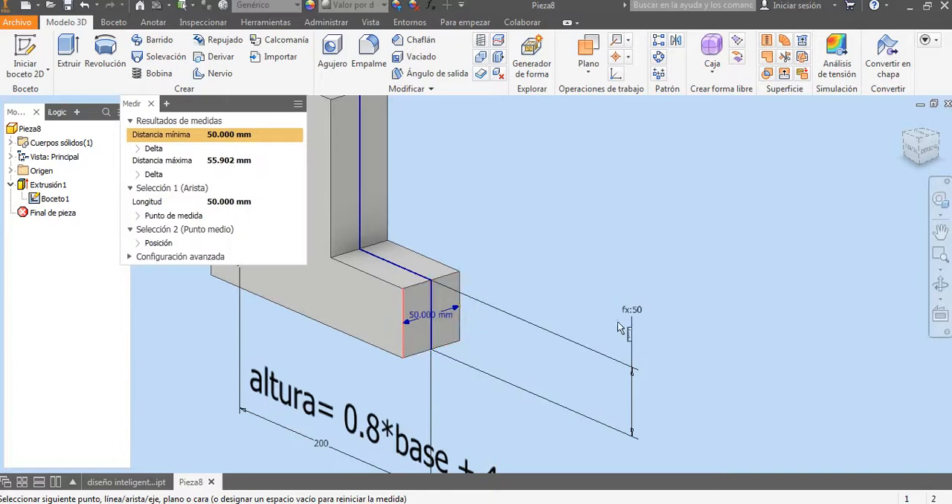
key(Escape)
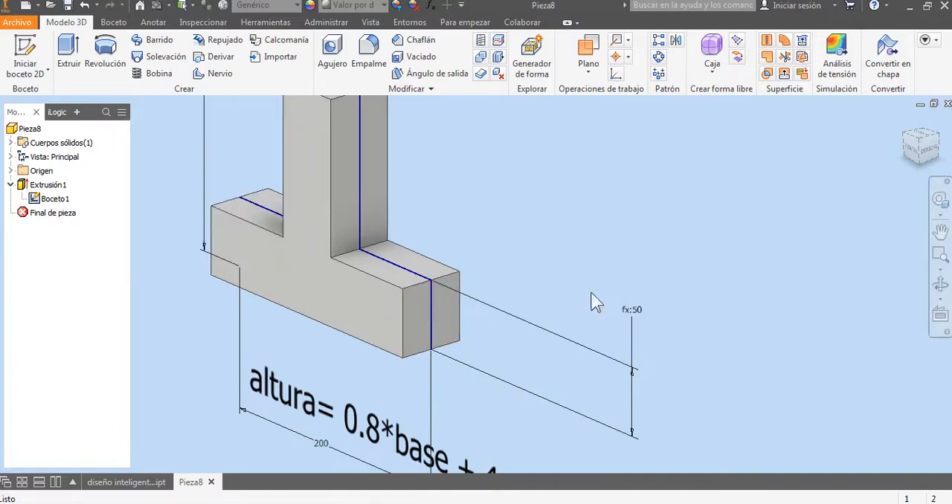
scroll(573, 269, up, 3)
middle_drag(570, 258, 591, 294)
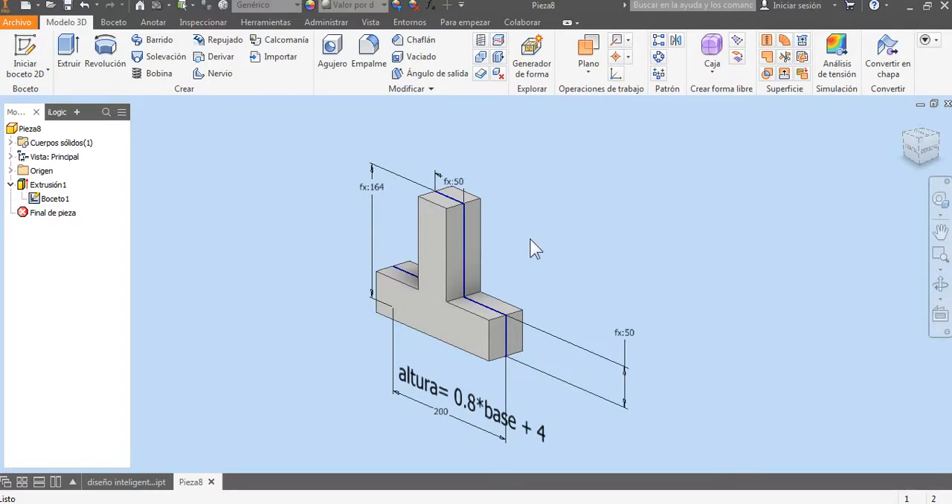
click(350, 503)
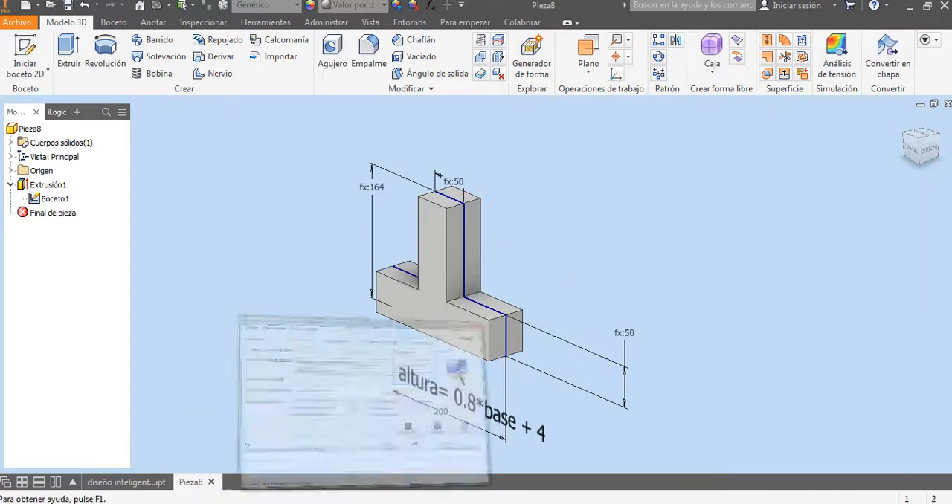